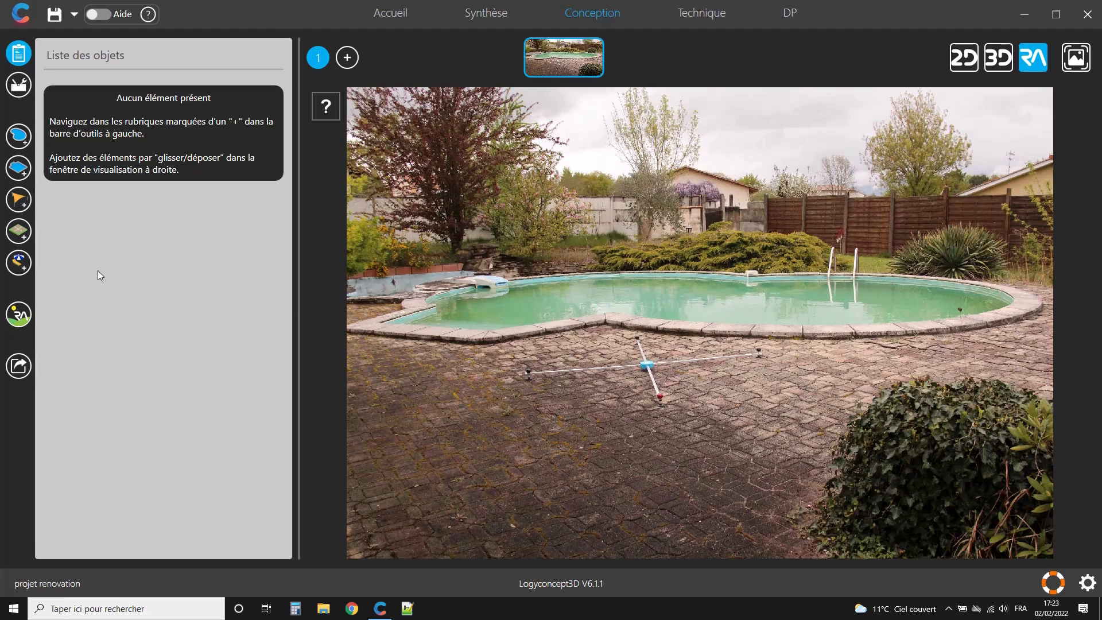
Trace a free-form terrace along the pool's inner edge in the photo, close its outline and deselect it
{"action": "left_click", "coordinate": [19, 240]}
{"action": "left_click", "coordinate": [130, 153]}
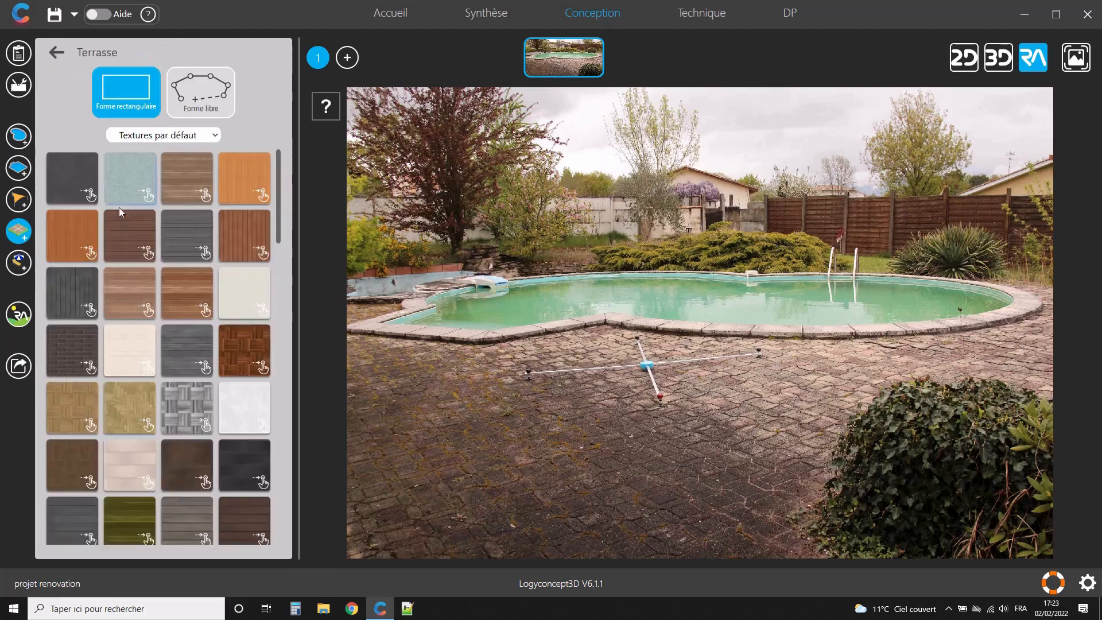
{"action": "left_click", "coordinate": [209, 101]}
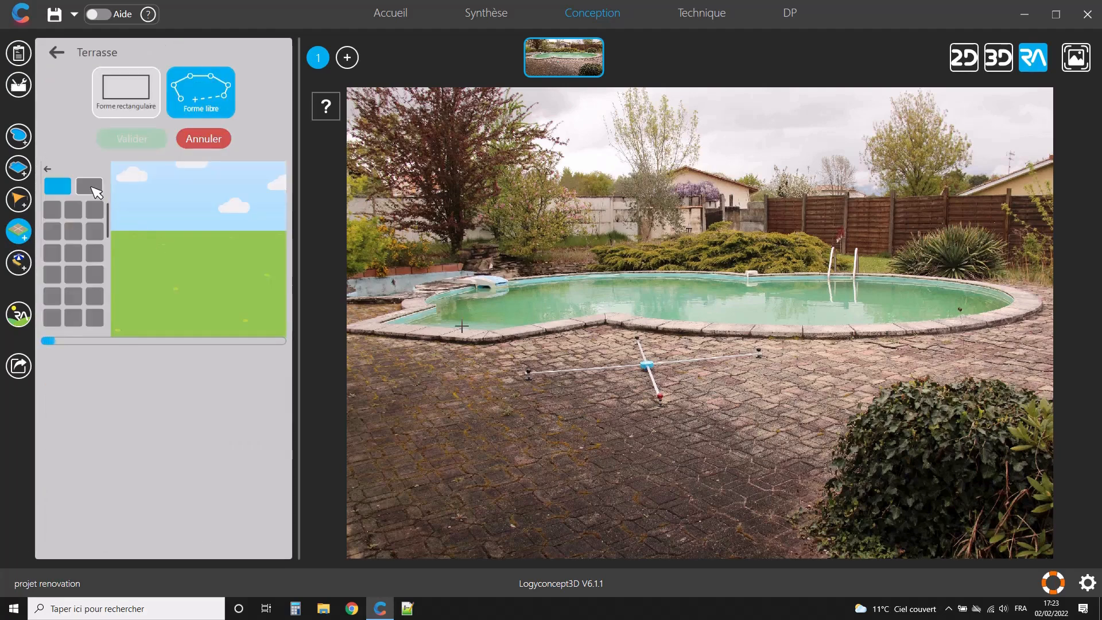
{"action": "left_click", "coordinate": [189, 305]}
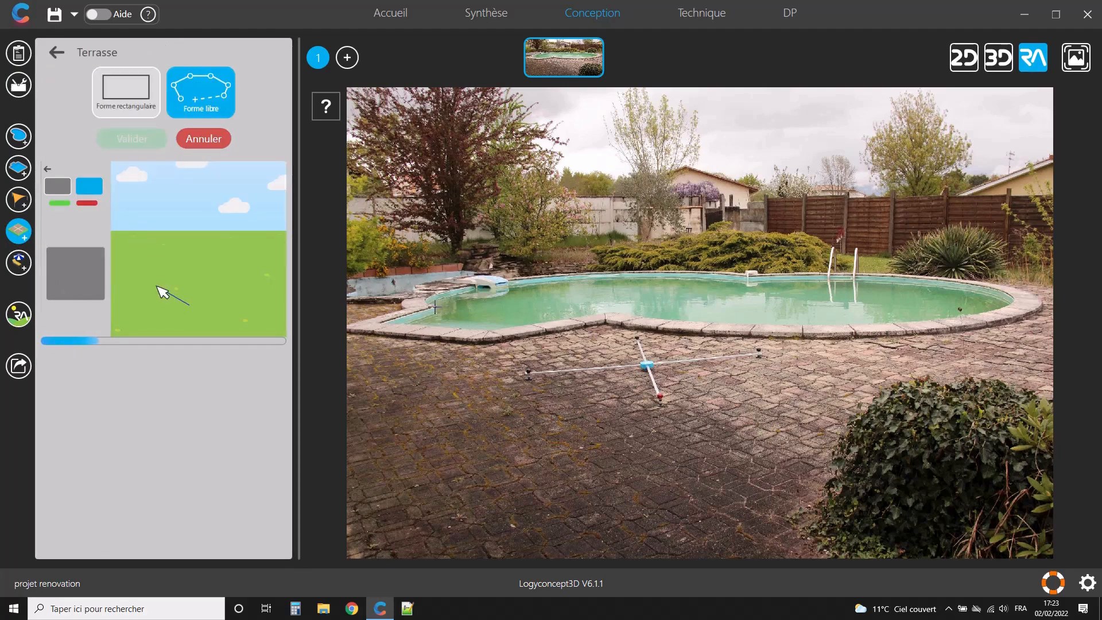
{"action": "left_click", "coordinate": [130, 270]}
{"action": "left_click", "coordinate": [157, 253]}
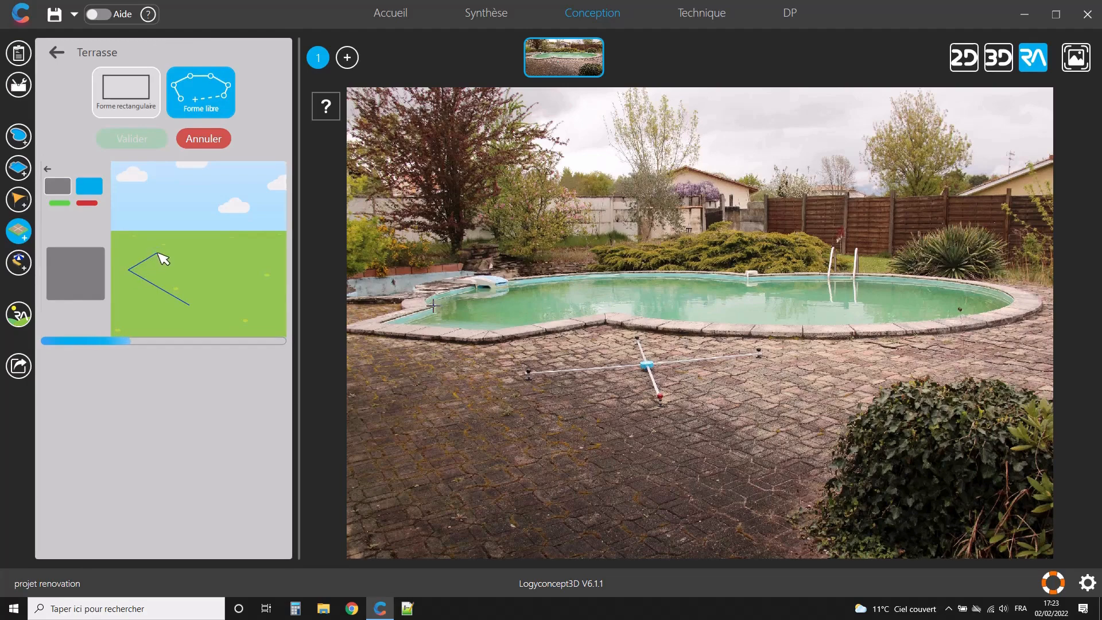
{"action": "left_click", "coordinate": [190, 248]}
{"action": "left_click", "coordinate": [229, 253]}
{"action": "left_click", "coordinate": [261, 273]}
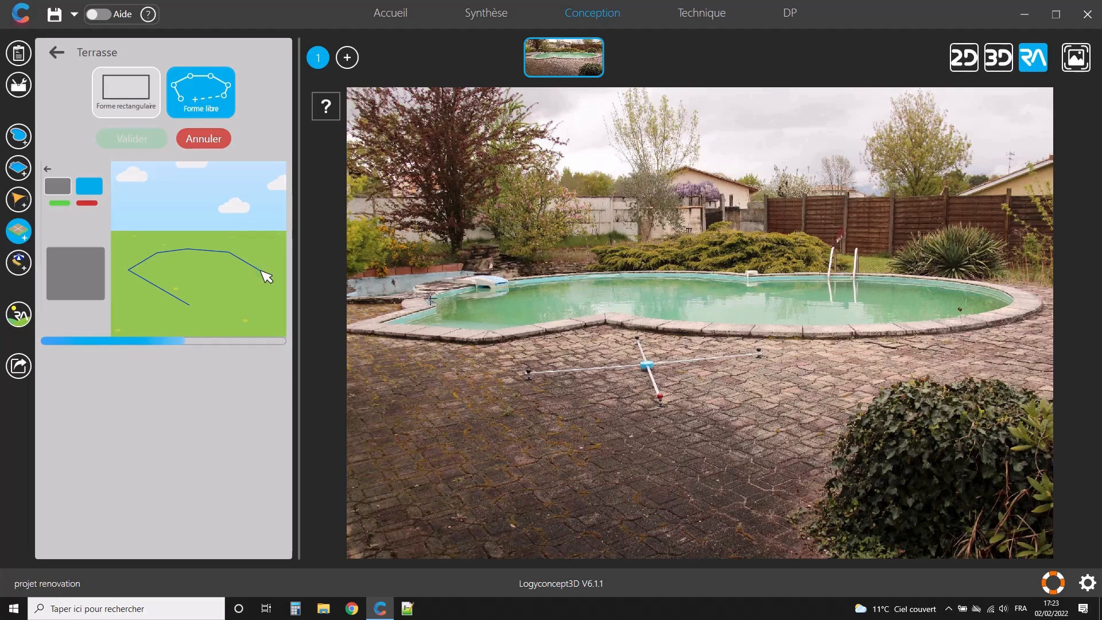
{"action": "left_click", "coordinate": [264, 284]}
{"action": "left_click", "coordinate": [248, 298]}
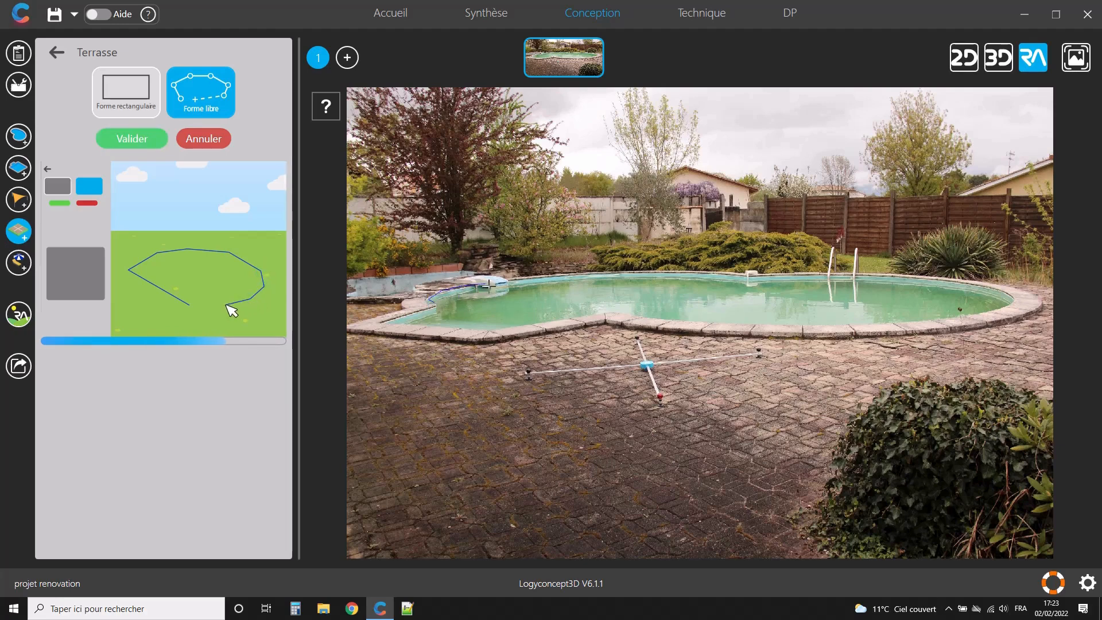
{"action": "left_click", "coordinate": [192, 305]}
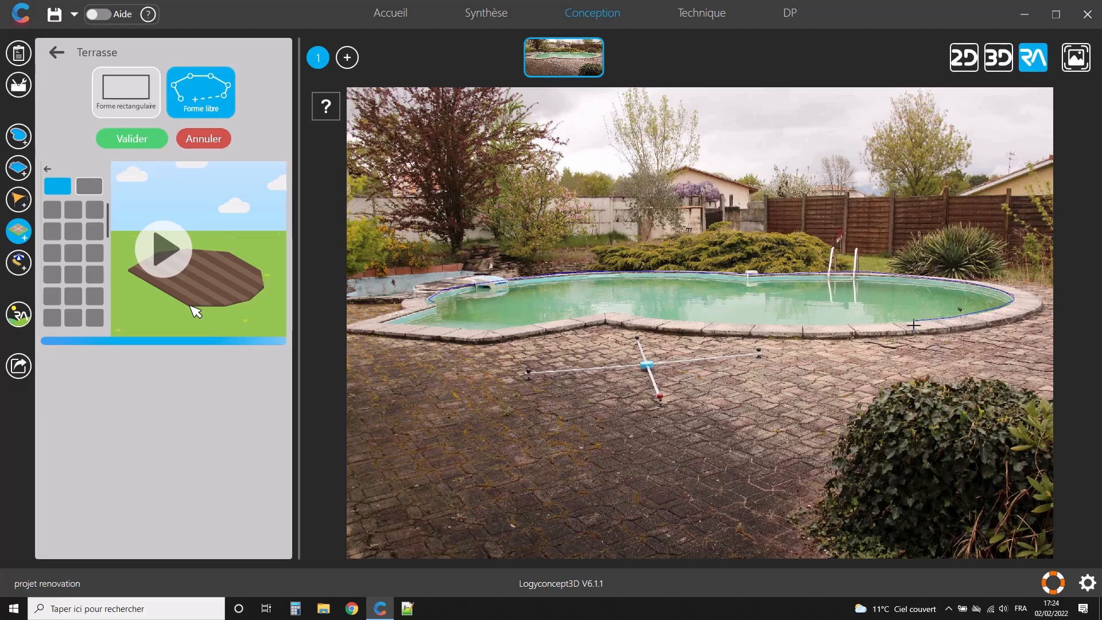
{"action": "mouse_move", "coordinate": [862, 327]}
{"action": "left_mouse_down"}
{"action": "mouse_move", "coordinate": [606, 315]}
{"action": "mouse_move", "coordinate": [489, 334]}
{"action": "mouse_move", "coordinate": [379, 326]}
{"action": "left_mouse_up"}
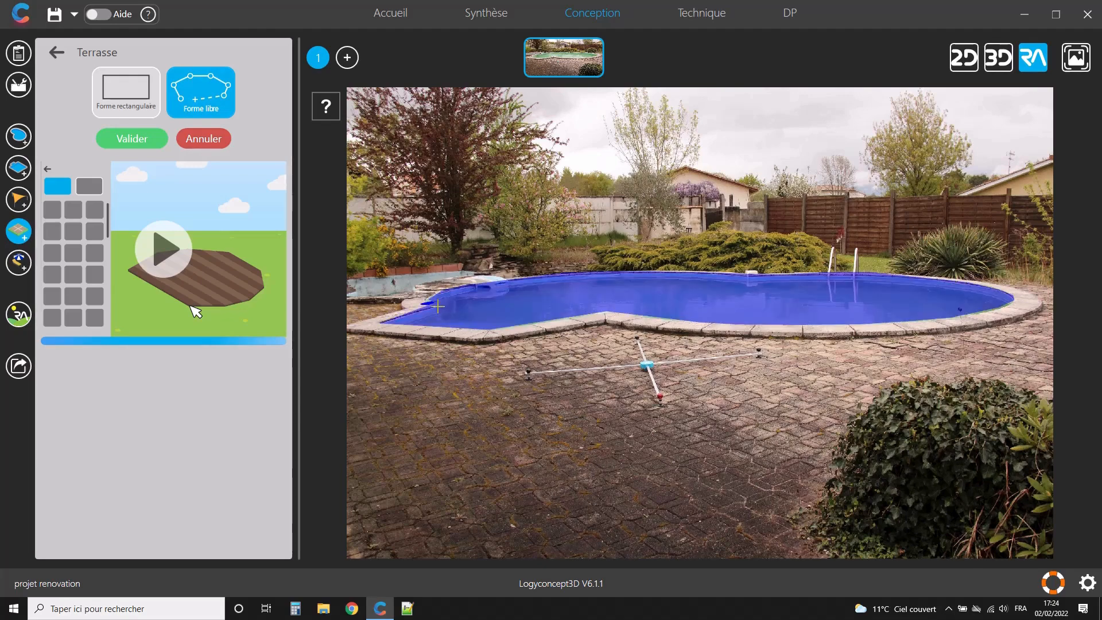
{"action": "left_click", "coordinate": [437, 306]}
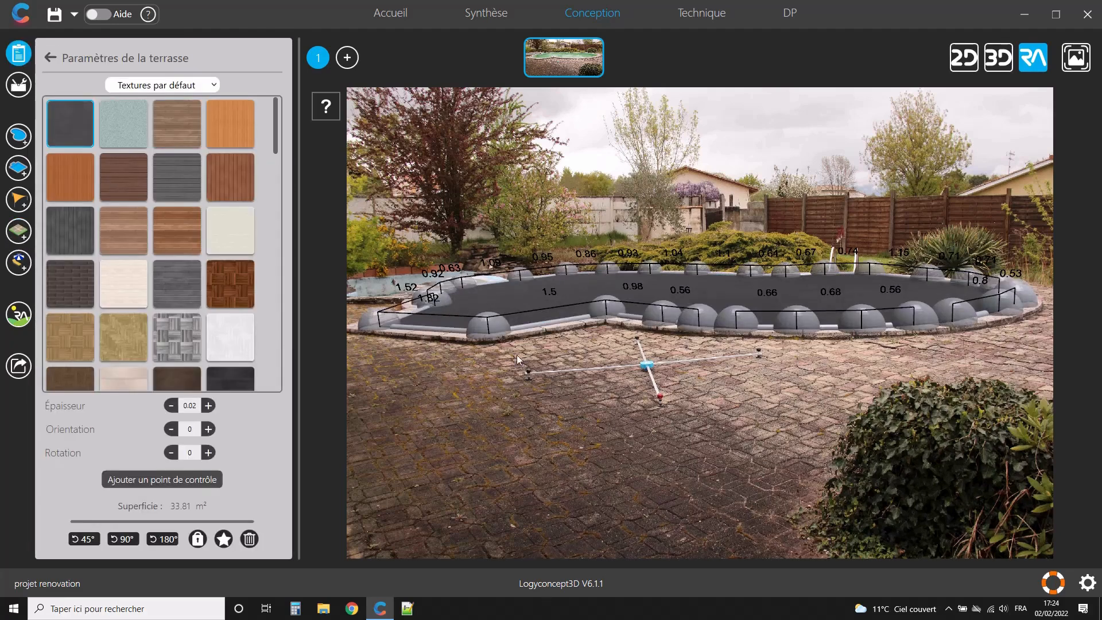
{"action": "left_click", "coordinate": [613, 437]}
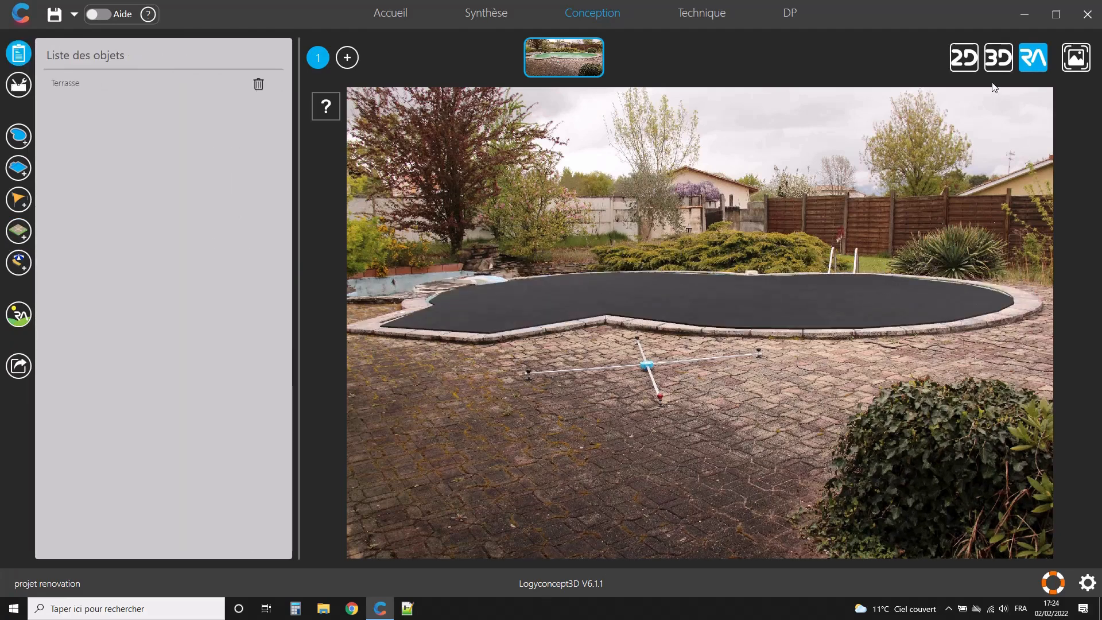
Frame the whole terrace in the 2D view and save a screen capture as masque pour piscine2.jpg, overwriting the existing file
{"action": "left_click", "coordinate": [958, 65]}
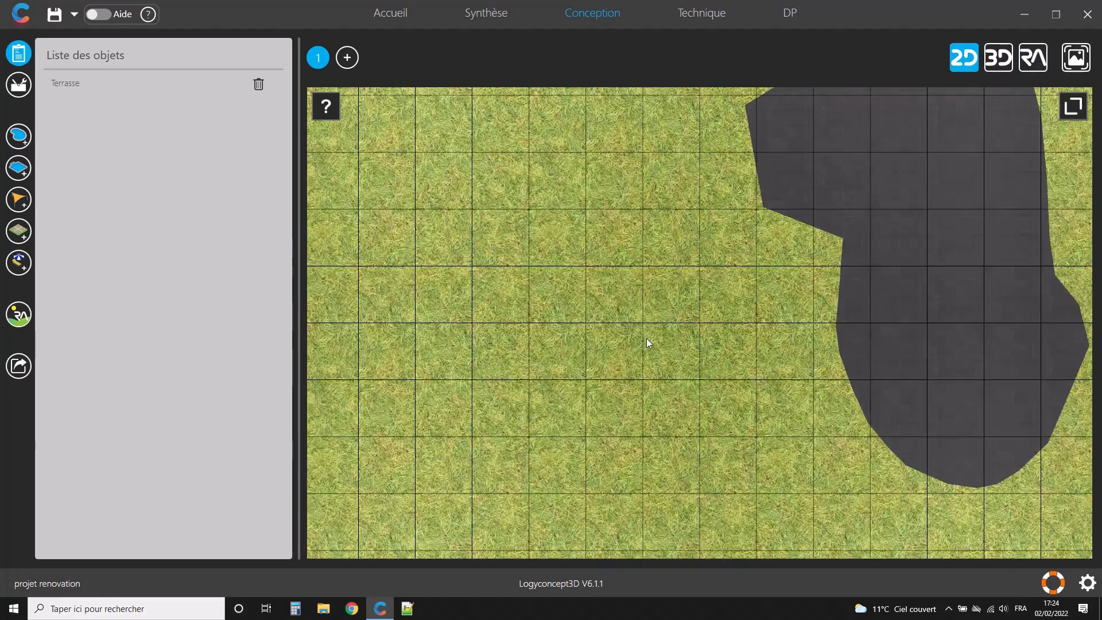
{"action": "scroll", "coordinate": [618, 356], "scroll_direction": "down", "scroll_amount": 3}
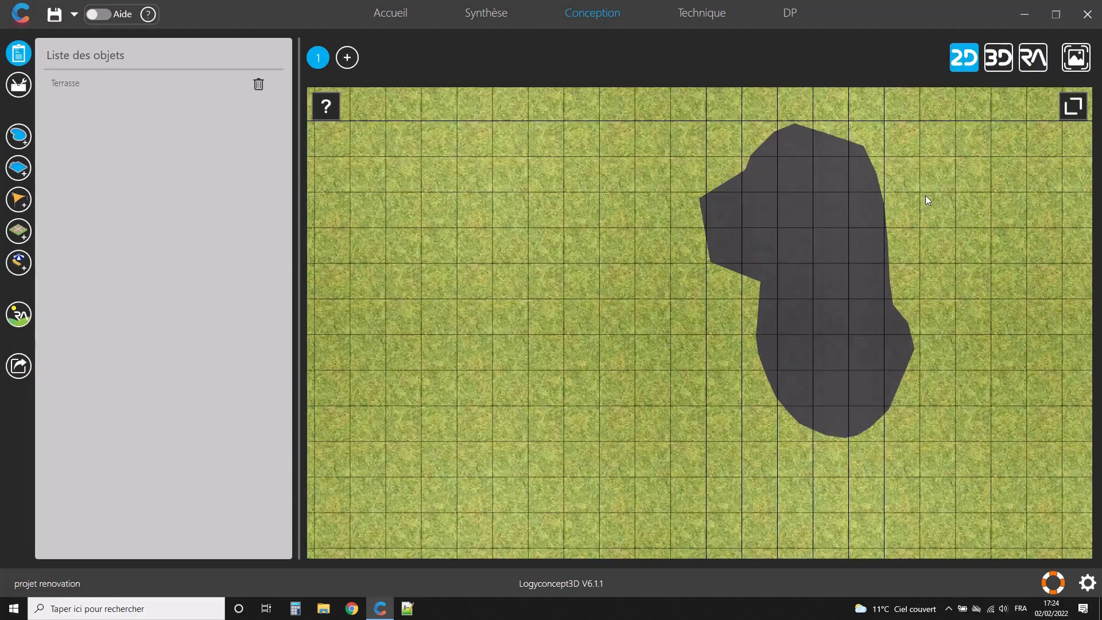
{"action": "scroll", "coordinate": [926, 189], "scroll_direction": "up", "scroll_amount": 1}
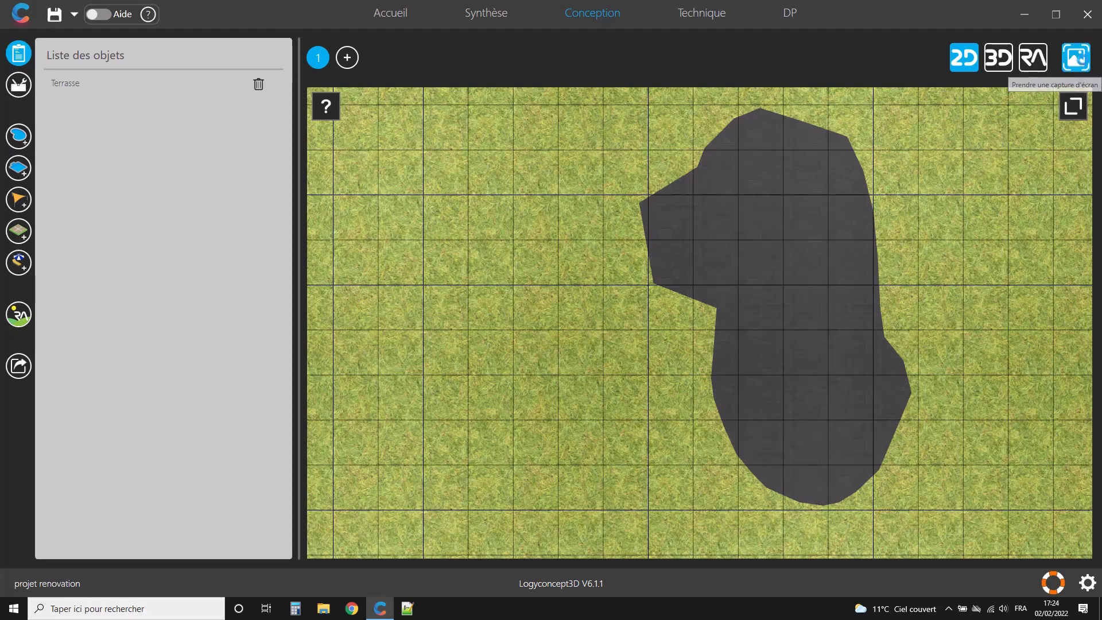
{"action": "left_click", "coordinate": [1076, 58]}
{"action": "double_click", "coordinate": [257, 101]}
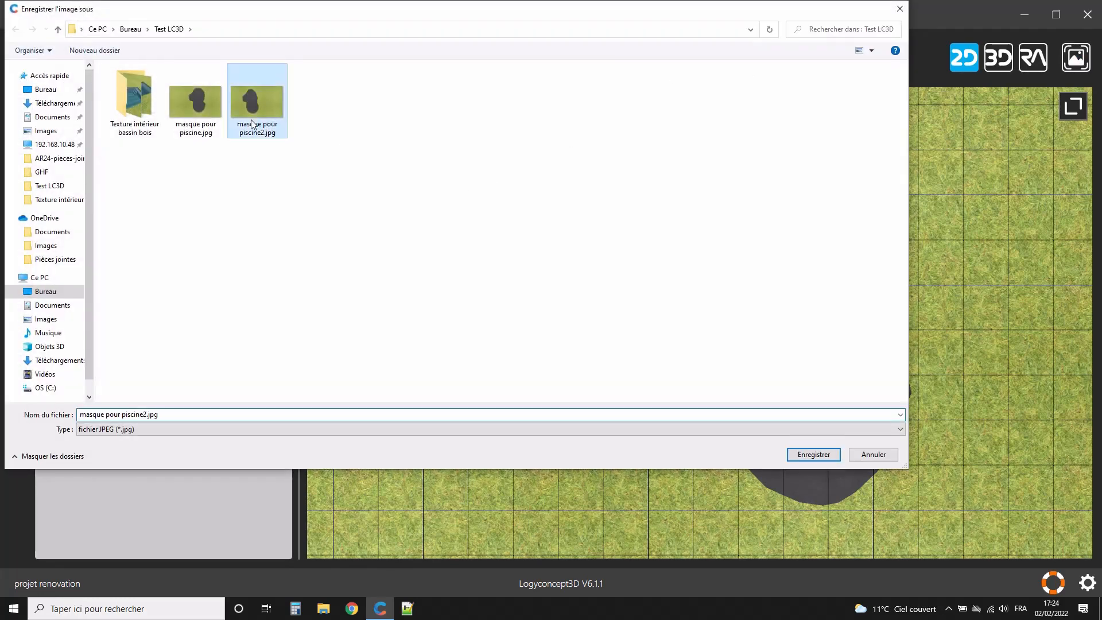
{"action": "left_click", "coordinate": [588, 305]}
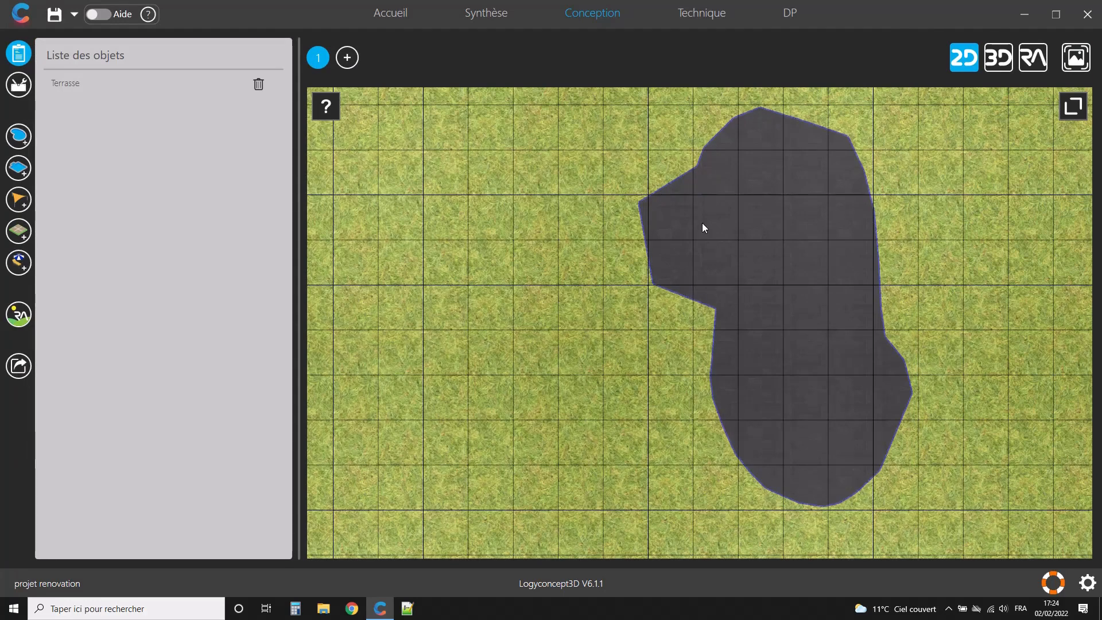
Select the terrace in the plan and read the length of its leftmost straight edge
{"action": "left_click", "coordinate": [684, 247]}
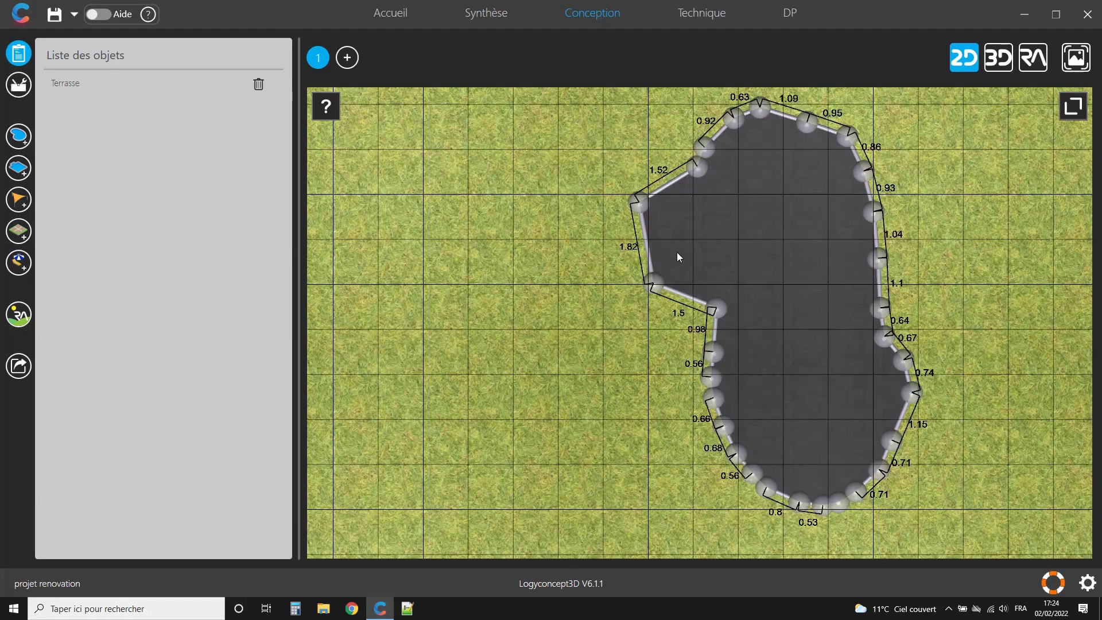
{"action": "scroll", "coordinate": [636, 250], "scroll_direction": "up", "scroll_amount": 3}
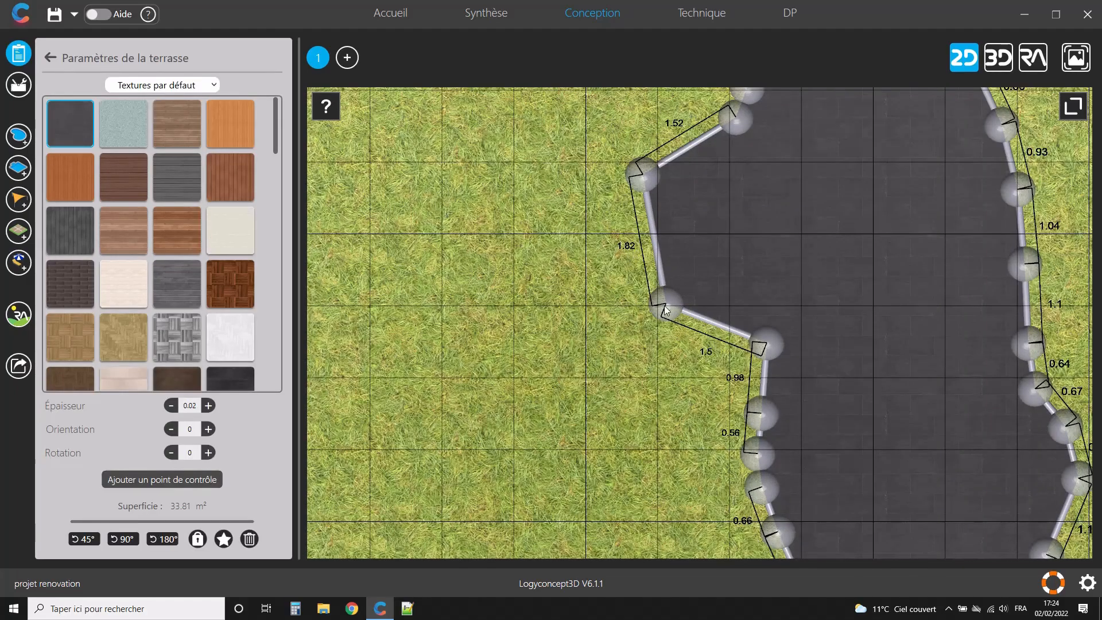
{"action": "scroll", "coordinate": [632, 253], "scroll_direction": "up", "scroll_amount": 2}
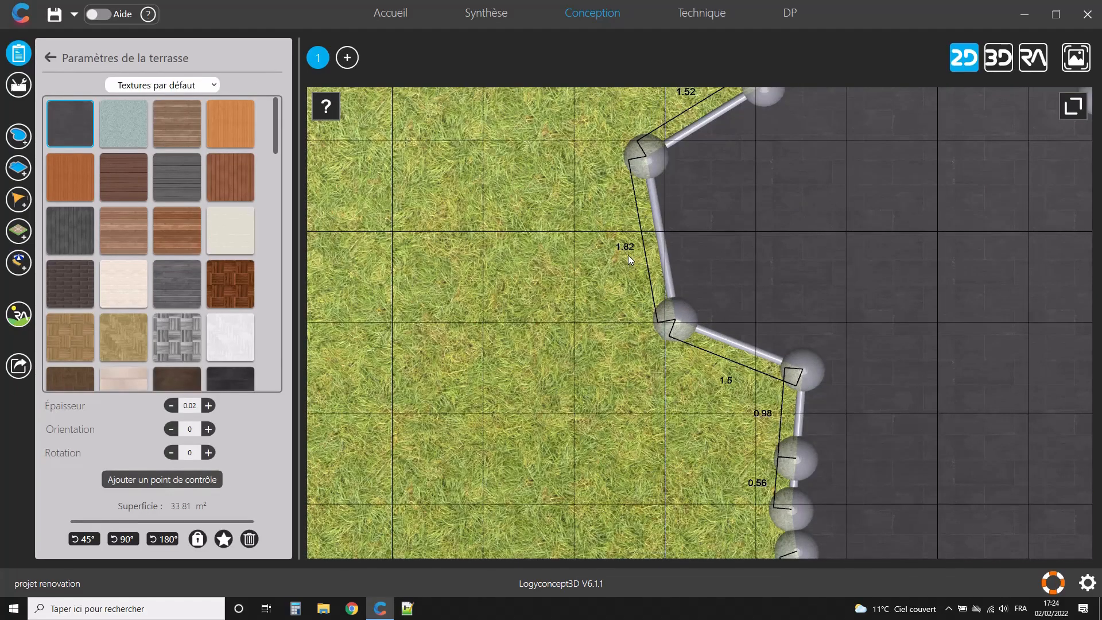
{"action": "scroll", "coordinate": [628, 255], "scroll_direction": "up", "scroll_amount": 1}
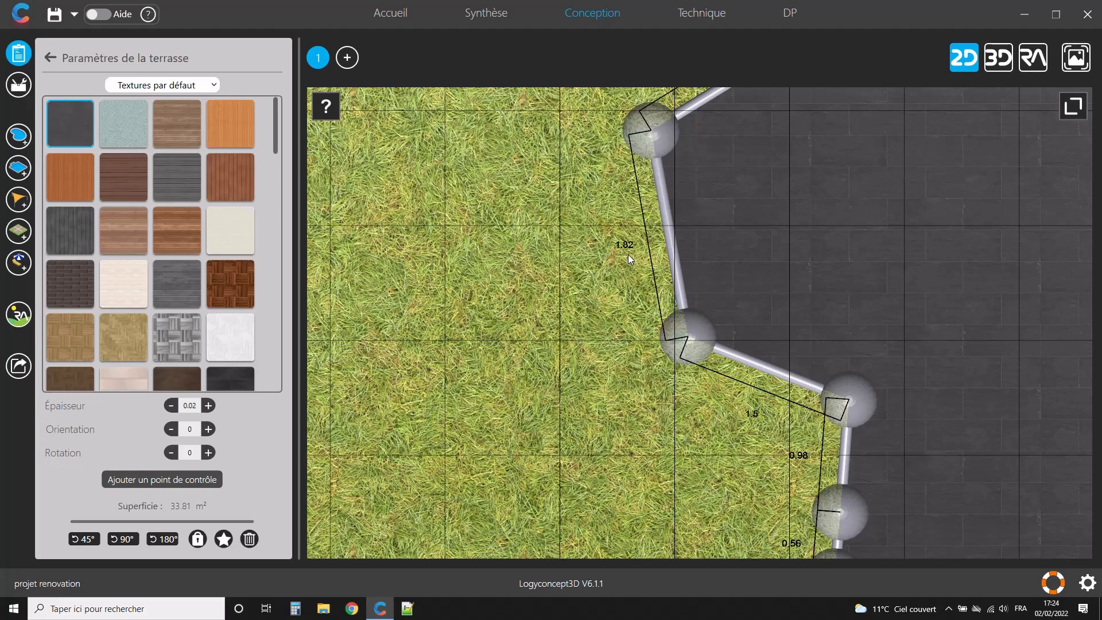
{"action": "scroll", "coordinate": [628, 253], "scroll_direction": "down", "scroll_amount": 5}
{"action": "left_click", "coordinate": [553, 247]}
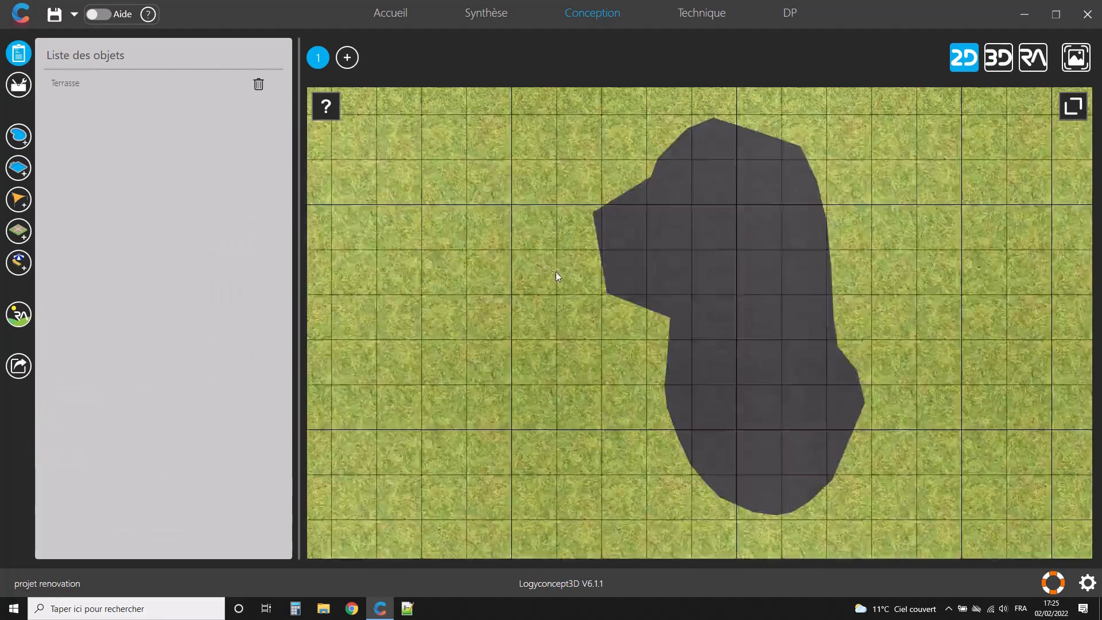
Choose the Standard manufacturer and place a Libre pool over the existing pool in the augmented-reality photo view
{"action": "left_click", "coordinate": [18, 168]}
{"action": "left_click", "coordinate": [195, 73]}
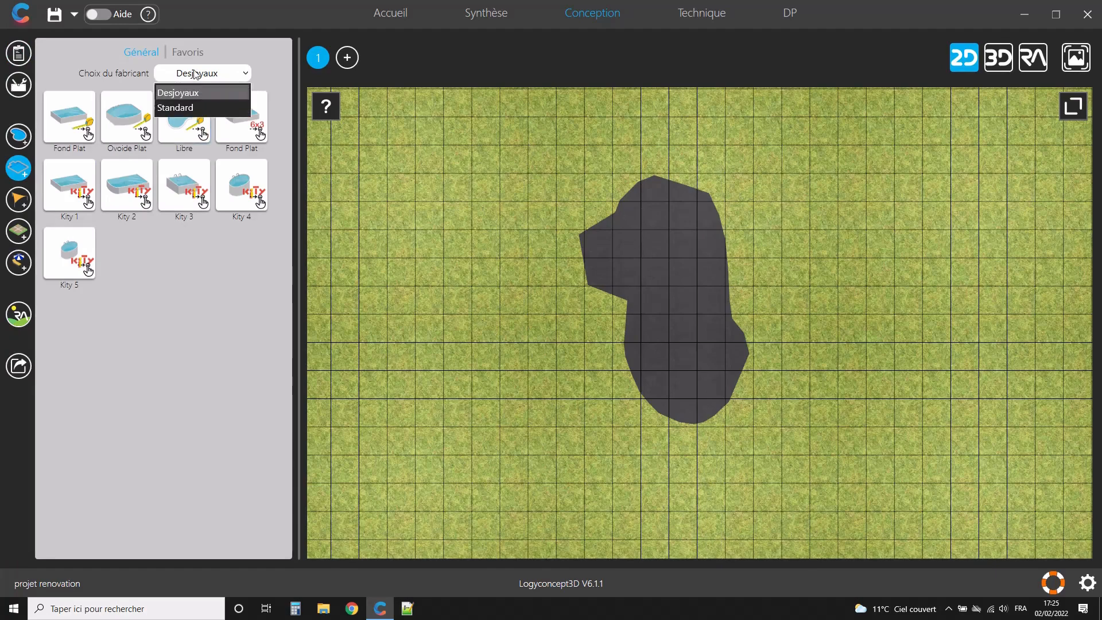
{"action": "left_click", "coordinate": [183, 105]}
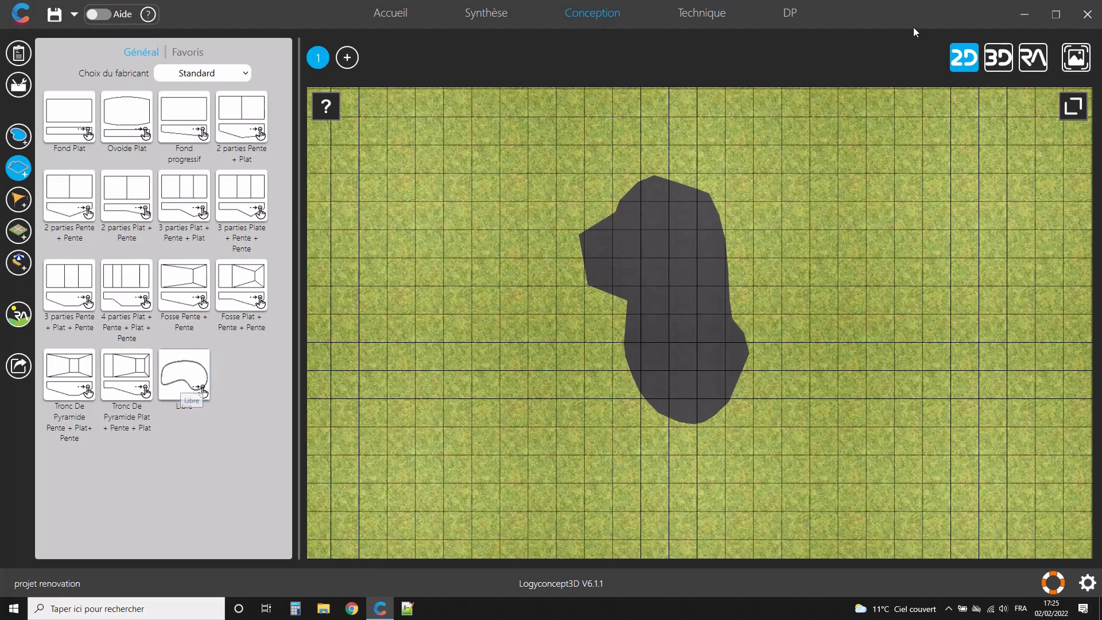
{"action": "left_click", "coordinate": [1036, 66]}
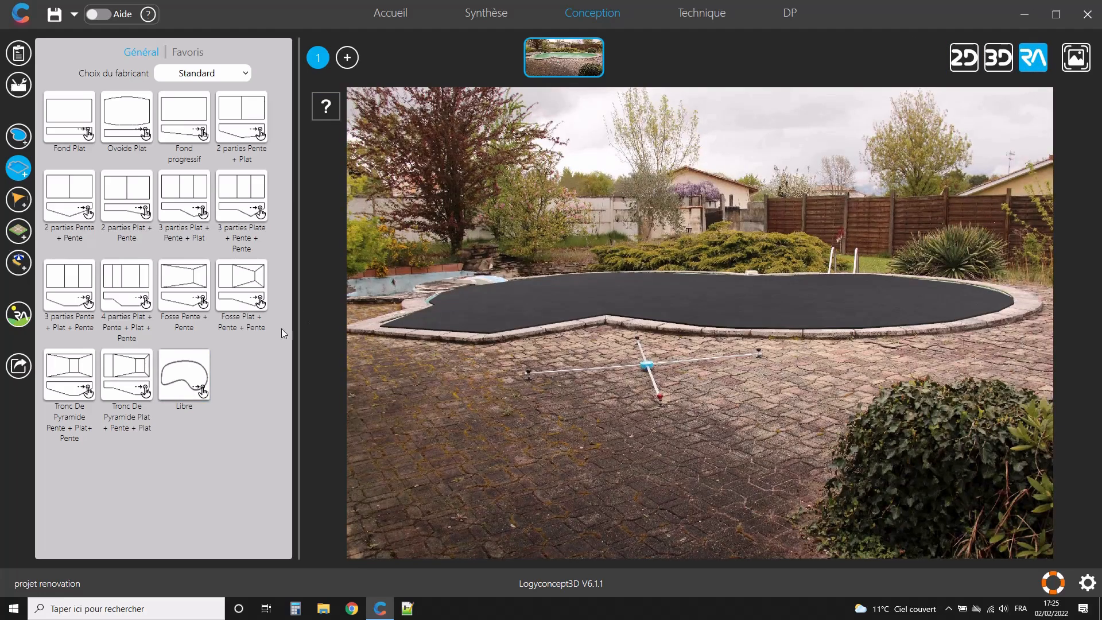
{"action": "mouse_move", "coordinate": [185, 378]}
{"action": "left_mouse_down"}
{"action": "mouse_move", "coordinate": [534, 363]}
{"action": "mouse_move", "coordinate": [729, 311]}
{"action": "left_mouse_up"}
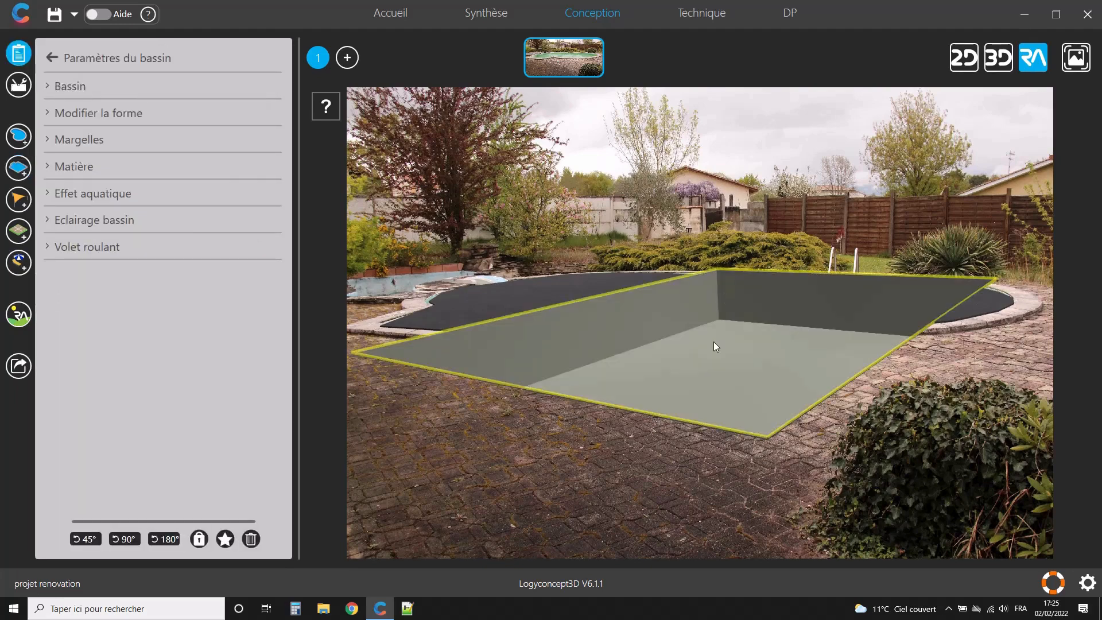
Open the pool's shape for editing and import masque pour piscine2.jpg as the background plan
{"action": "left_click", "coordinate": [100, 113]}
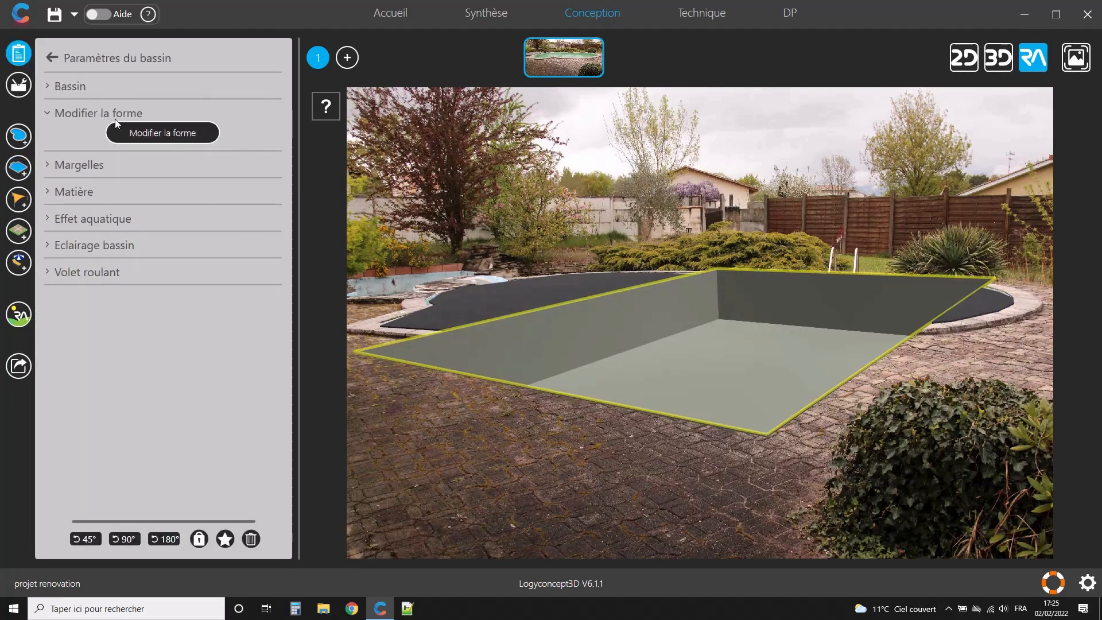
{"action": "left_click", "coordinate": [175, 135]}
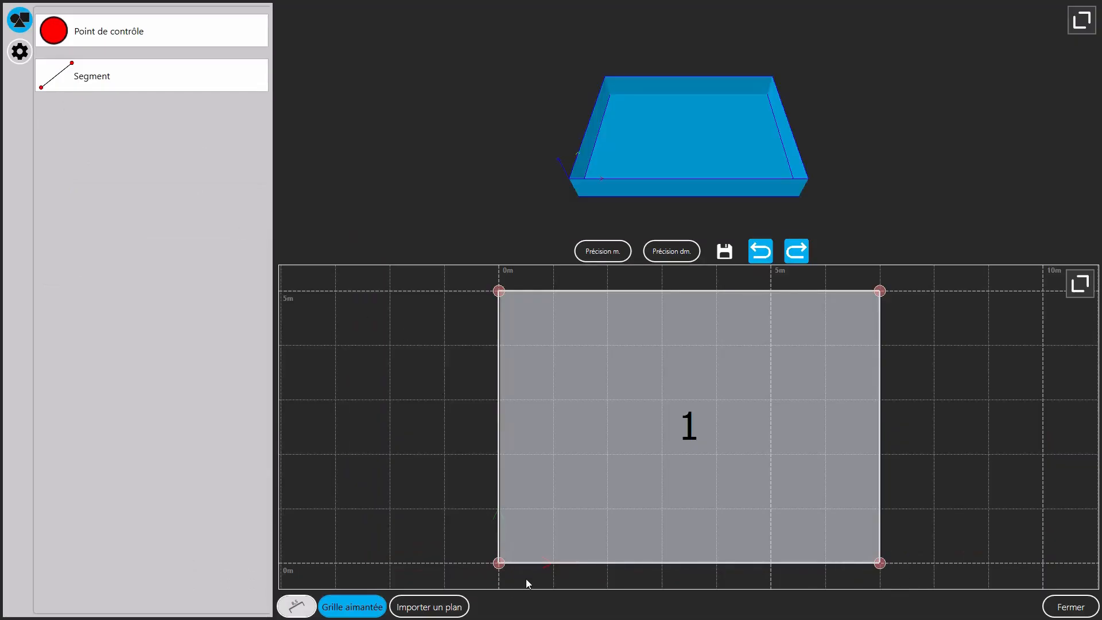
{"action": "left_click", "coordinate": [446, 609]}
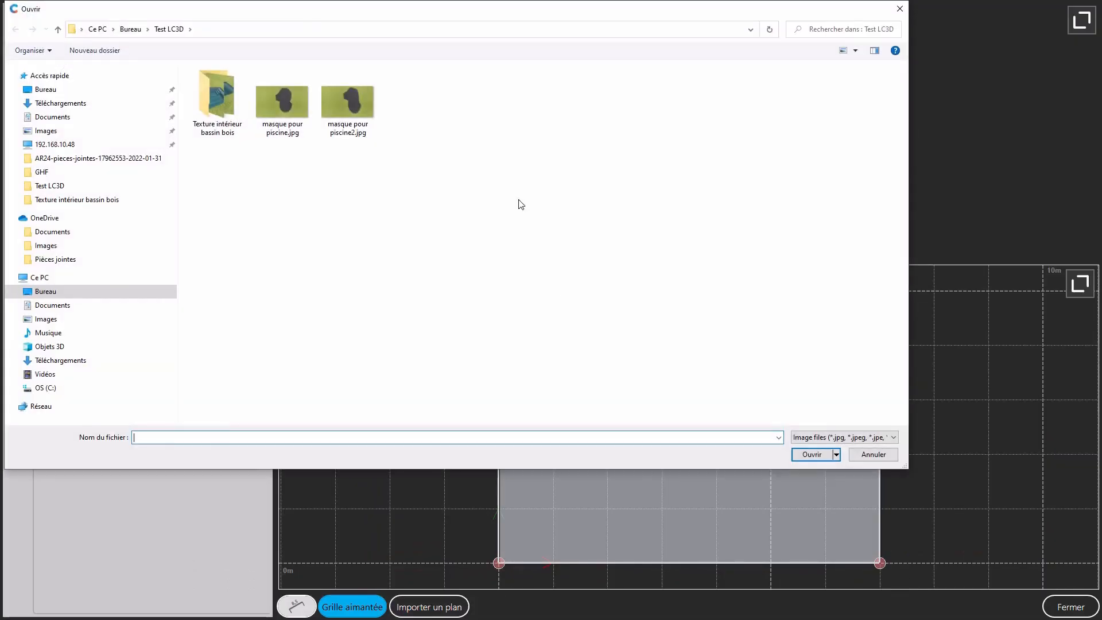
{"action": "double_click", "coordinate": [347, 102]}
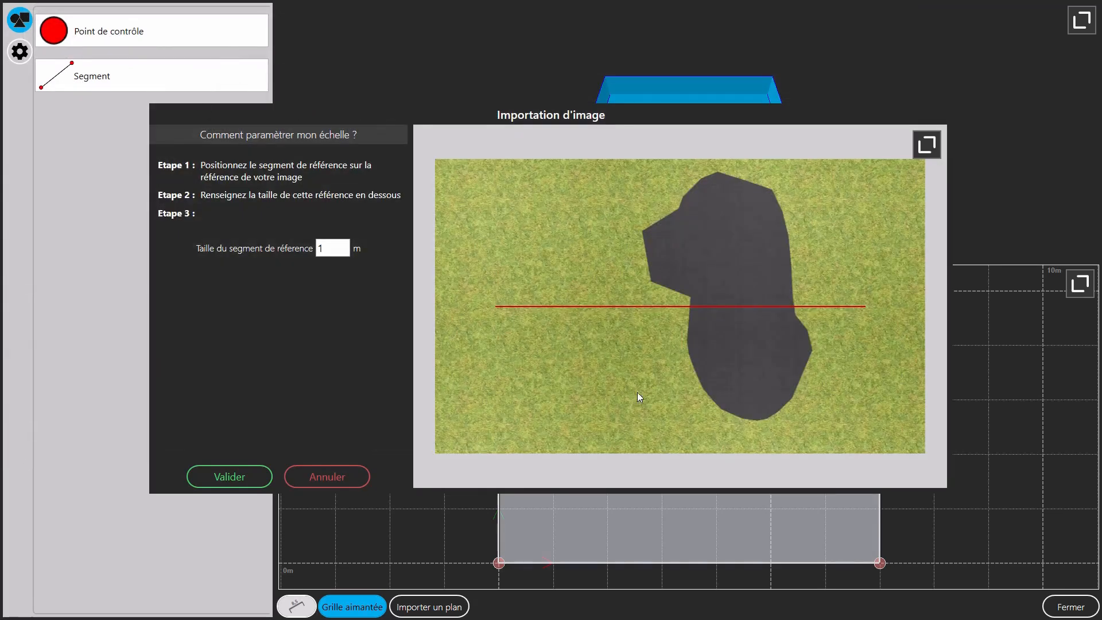
Align reference segment points A and B with the two corners of the mask's leftmost straight edge
{"action": "left_click_drag", "start_coordinate": [497, 307], "coordinate": [646, 235]}
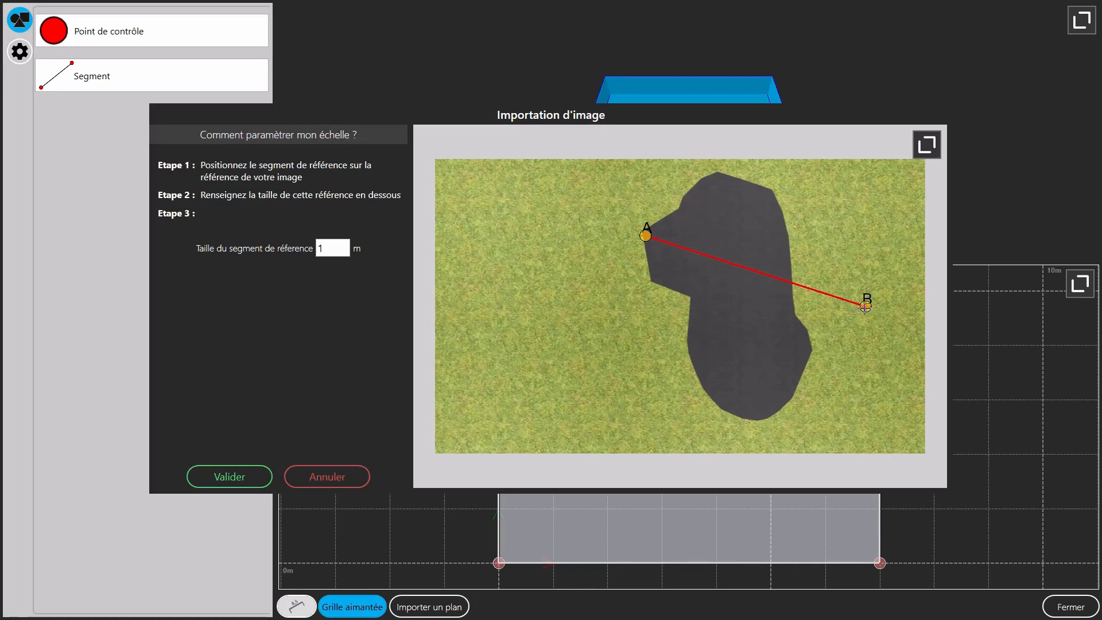
{"action": "left_click_drag", "start_coordinate": [865, 306], "coordinate": [646, 283]}
{"action": "scroll", "coordinate": [652, 248], "scroll_direction": "up", "scroll_amount": 2}
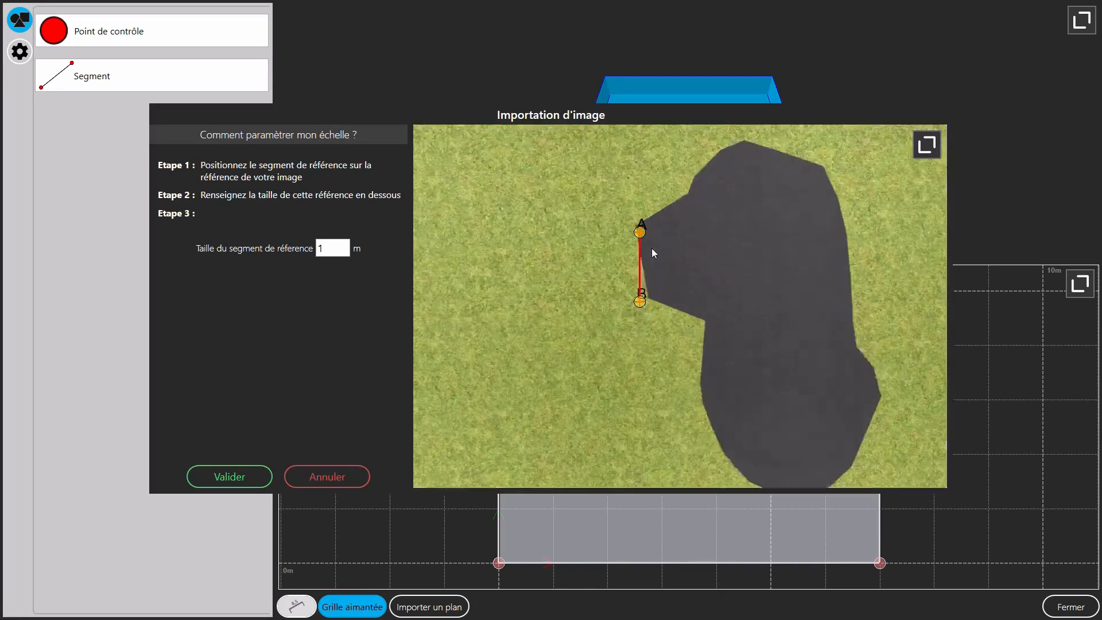
{"action": "scroll", "coordinate": [635, 216], "scroll_direction": "up", "scroll_amount": 3}
{"action": "left_click_drag", "start_coordinate": [633, 245], "coordinate": [612, 217]}
{"action": "scroll", "coordinate": [578, 202], "scroll_direction": "down", "scroll_amount": 4}
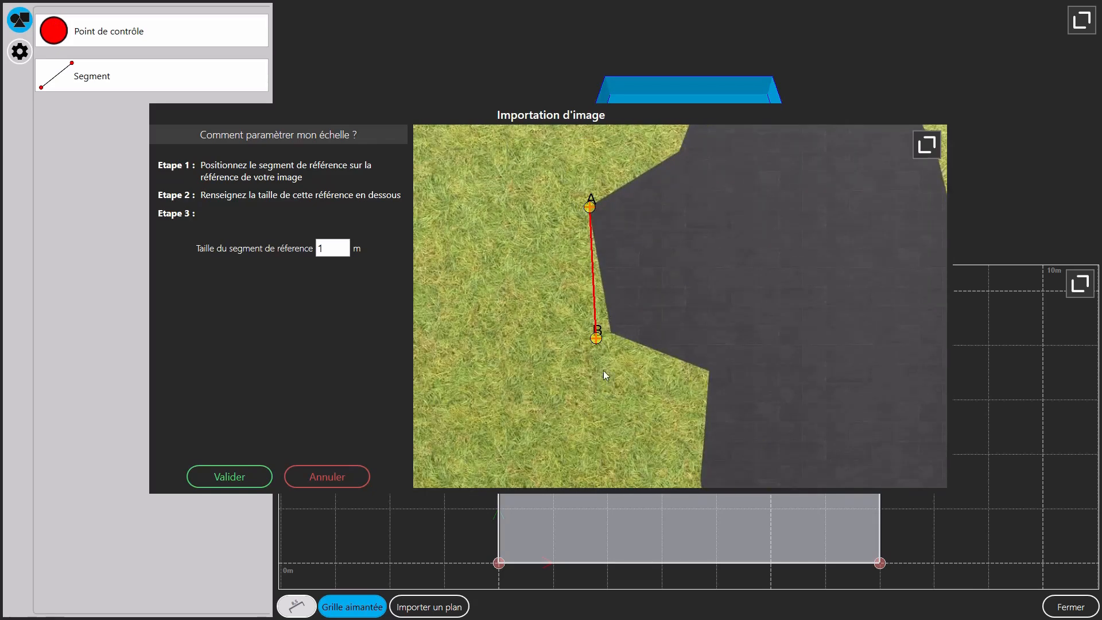
{"action": "left_click_drag", "start_coordinate": [596, 339], "coordinate": [616, 331]}
{"action": "scroll", "coordinate": [612, 336], "scroll_direction": "up", "scroll_amount": 3}
{"action": "scroll", "coordinate": [595, 412], "scroll_direction": "down", "scroll_amount": 3}
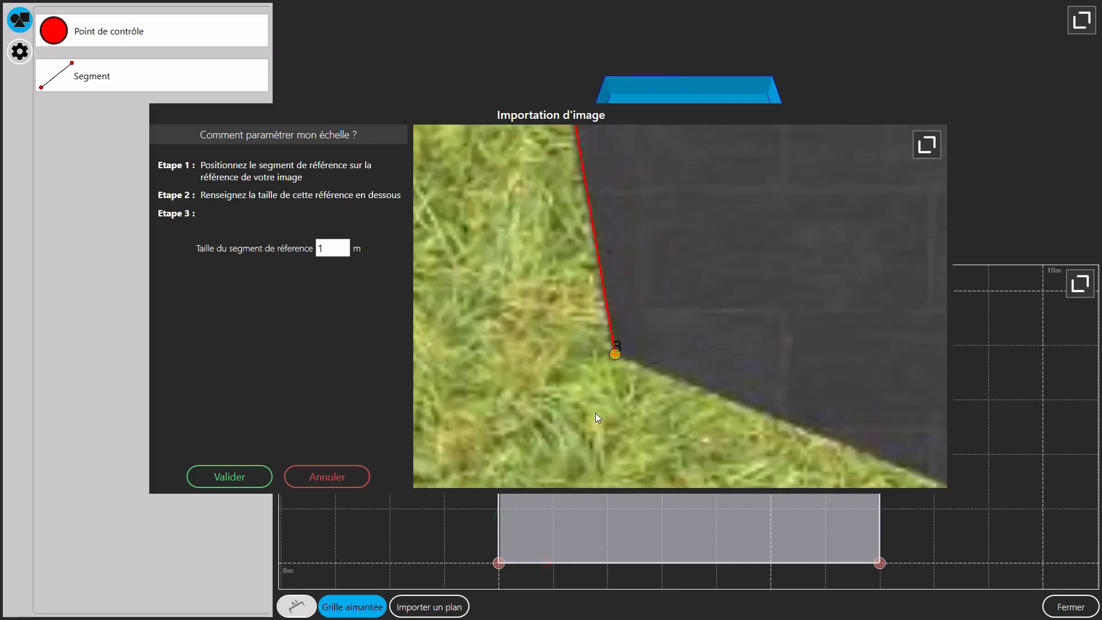
{"action": "scroll", "coordinate": [595, 421], "scroll_direction": "down", "scroll_amount": 1}
Set the reference segment's length to 1.82 m and validate the plan import
{"action": "left_click", "coordinate": [337, 252]}
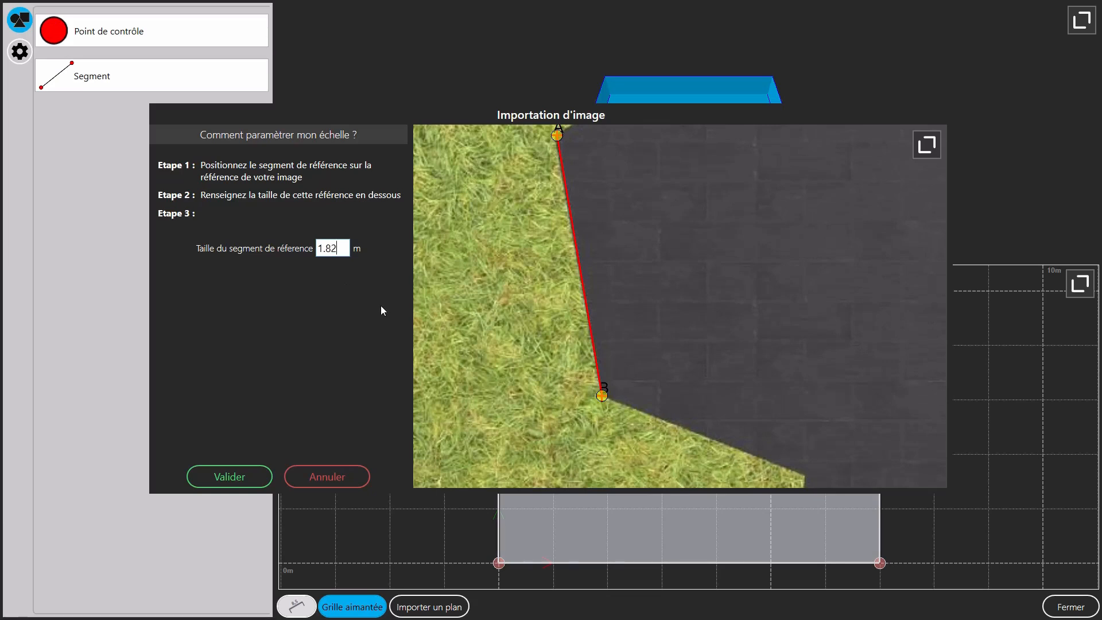
{"action": "left_click", "coordinate": [253, 474]}
{"action": "scroll", "coordinate": [631, 522], "scroll_direction": "down", "scroll_amount": 3}
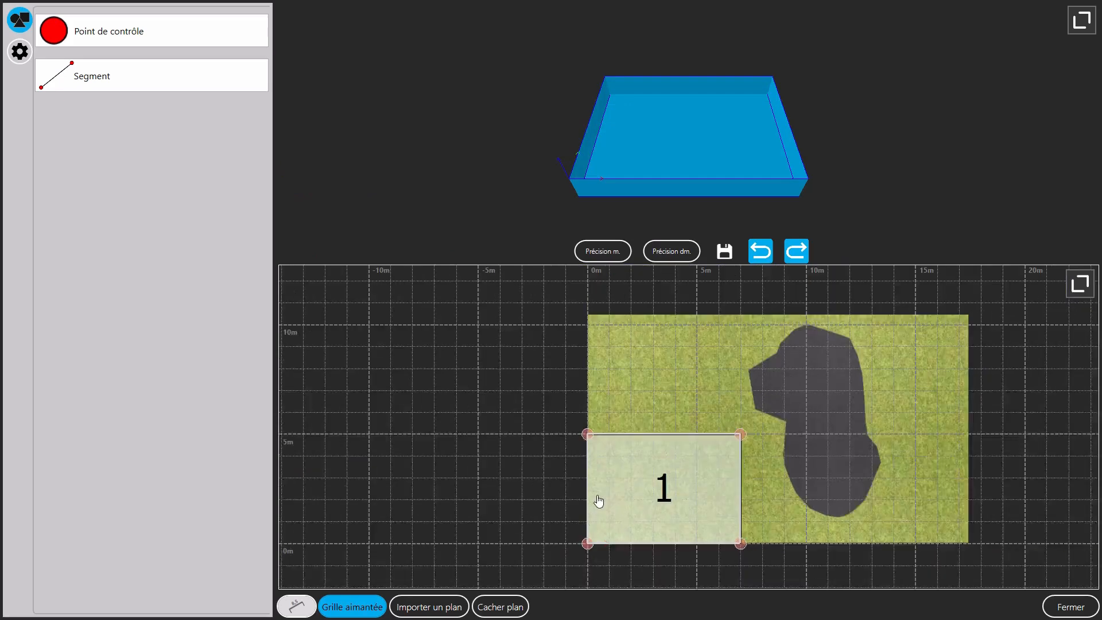
{"action": "scroll", "coordinate": [707, 477], "scroll_direction": "up", "scroll_amount": 1}
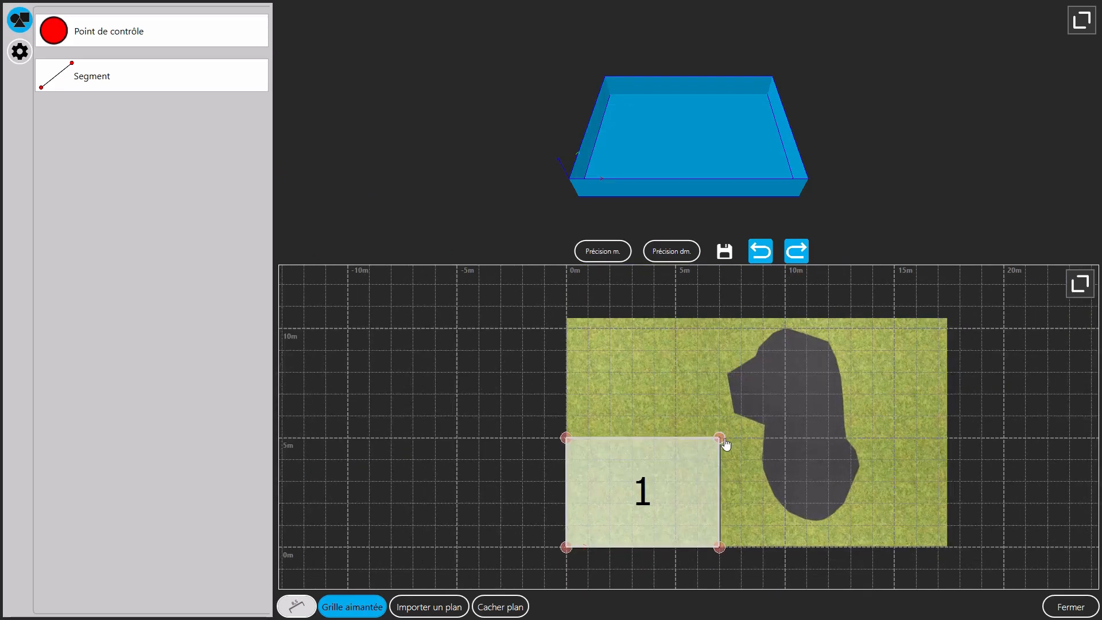
Move three corners of the starting rectangle onto the mask's upper-right corner and the two corners of its leftmost edge
{"action": "left_click_drag", "start_coordinate": [719, 437], "coordinate": [828, 349]}
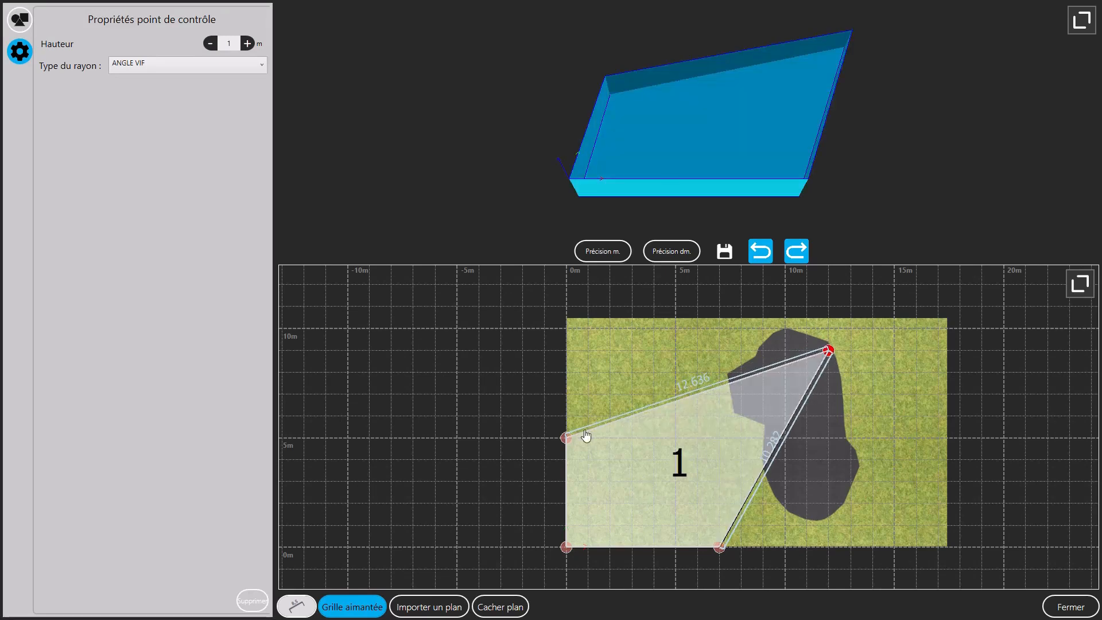
{"action": "left_click_drag", "start_coordinate": [566, 440], "coordinate": [719, 375]}
{"action": "left_click_drag", "start_coordinate": [567, 547], "coordinate": [739, 413]}
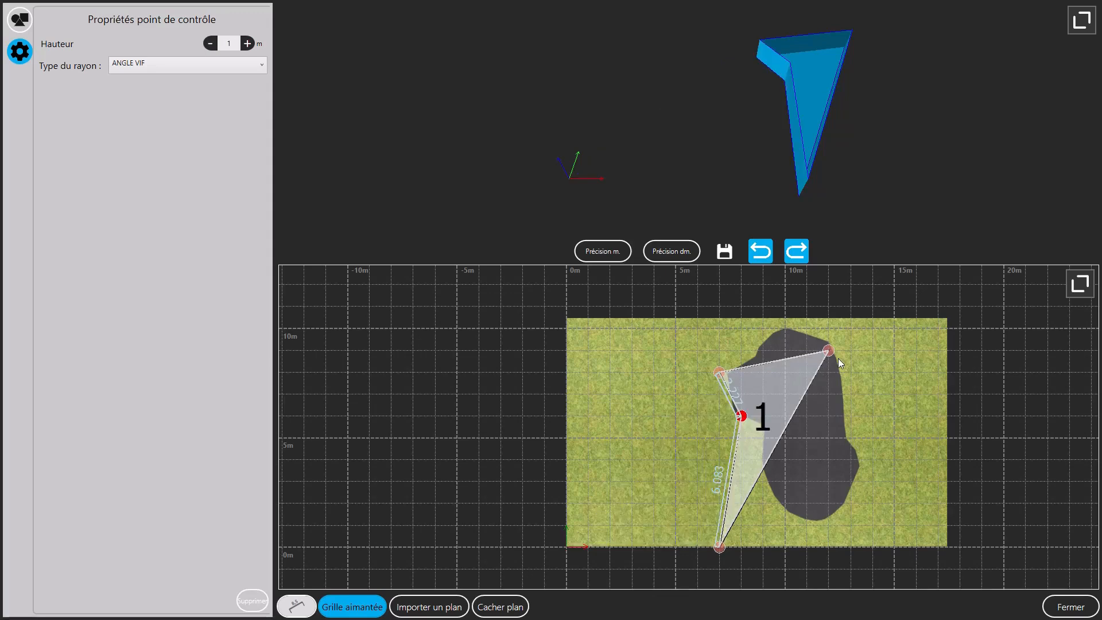
Add a control point on the outline's top edge, at the mask's upper-left bend
{"action": "scroll", "coordinate": [838, 358], "scroll_direction": "up", "scroll_amount": 3}
{"action": "left_click", "coordinate": [24, 22]}
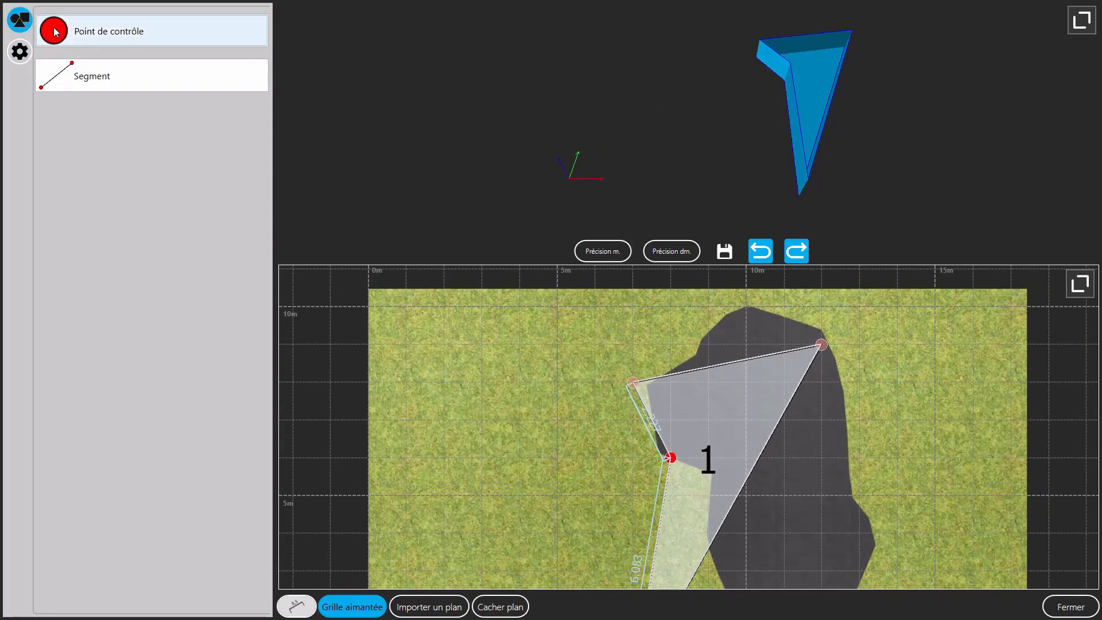
{"action": "left_click_drag", "start_coordinate": [53, 28], "coordinate": [699, 351]}
{"action": "scroll", "coordinate": [698, 362], "scroll_direction": "up", "scroll_amount": 3}
{"action": "scroll", "coordinate": [693, 352], "scroll_direction": "down", "scroll_amount": 1}
{"action": "scroll", "coordinate": [695, 355], "scroll_direction": "down", "scroll_amount": 1}
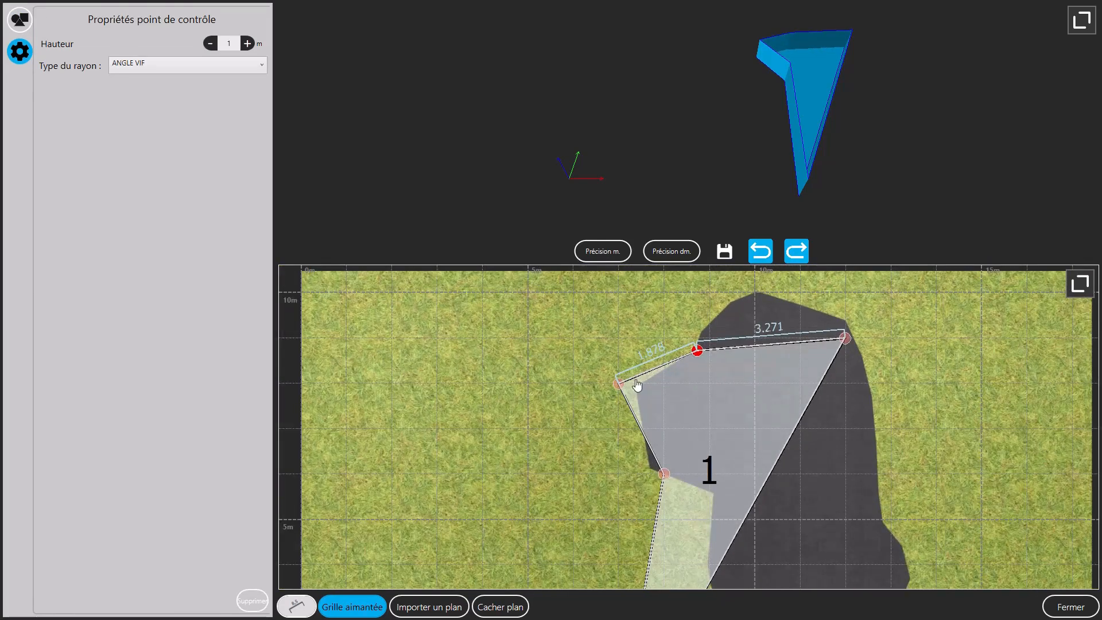
Adjust the two control points of the leftmost edge to sit exactly on the mask's left corners
{"action": "left_click_drag", "start_coordinate": [619, 383], "coordinate": [636, 384]}
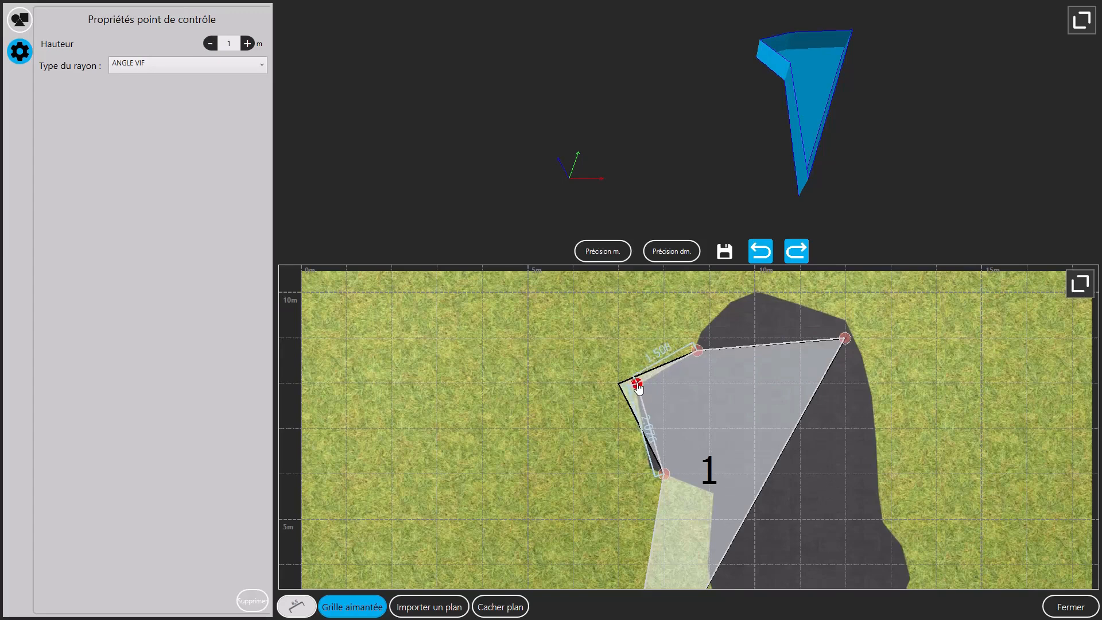
{"action": "scroll", "coordinate": [625, 413], "scroll_direction": "down", "scroll_amount": 4}
{"action": "scroll", "coordinate": [623, 423], "scroll_direction": "up", "scroll_amount": 3}
{"action": "scroll", "coordinate": [602, 380], "scroll_direction": "up", "scroll_amount": 5}
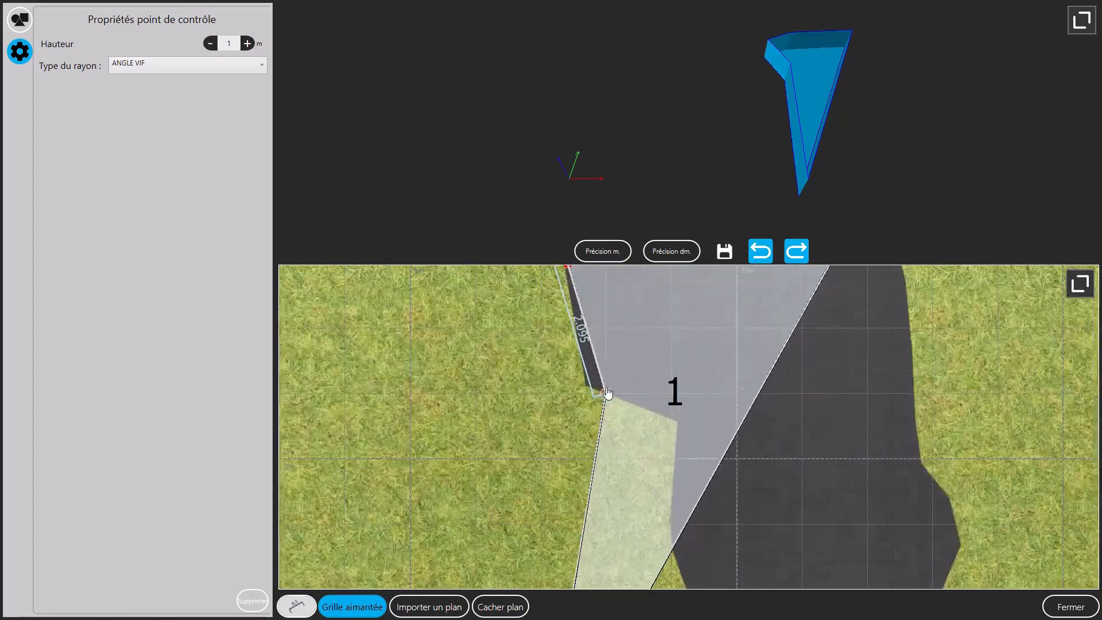
{"action": "left_click_drag", "start_coordinate": [600, 389], "coordinate": [571, 384]}
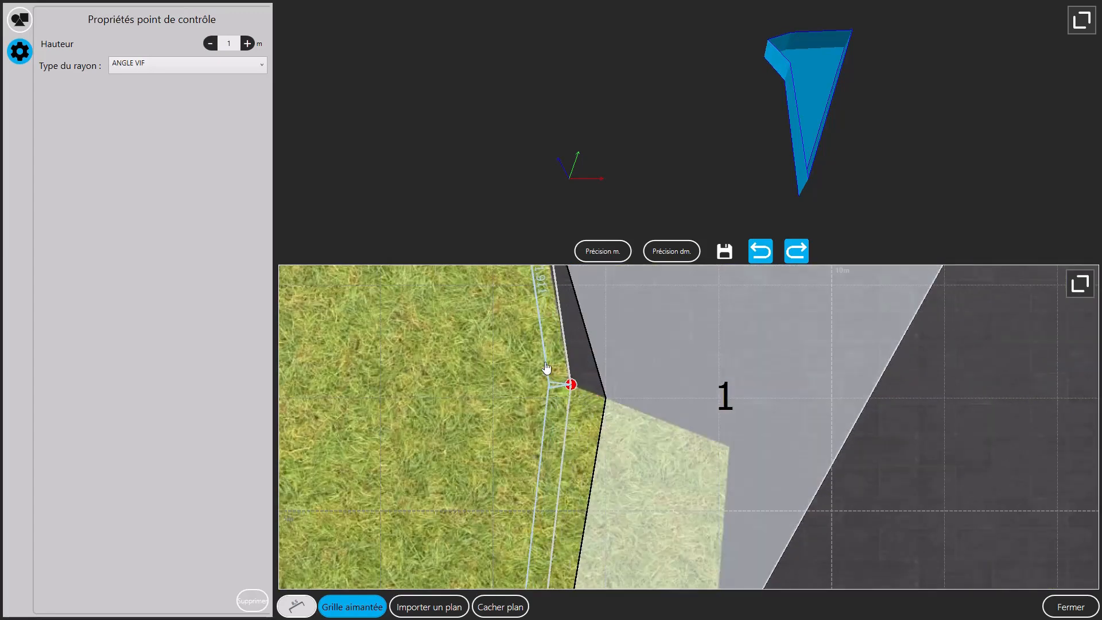
Move the outline's lowest corner up onto the mask's inner corner on the left side
{"action": "scroll", "coordinate": [570, 384], "scroll_direction": "down", "scroll_amount": 5}
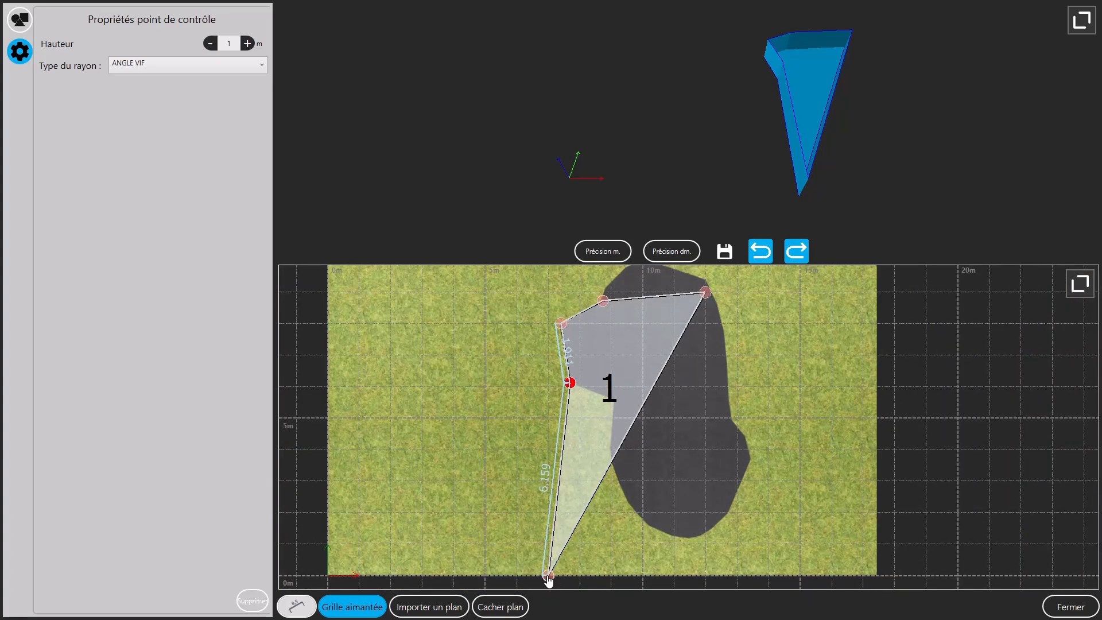
{"action": "left_click_drag", "start_coordinate": [547, 575], "coordinate": [609, 410]}
{"action": "mouse_move", "coordinate": [612, 400]}
{"action": "left_mouse_down"}
{"action": "mouse_move", "coordinate": [611, 414]}
{"action": "mouse_move", "coordinate": [630, 397]}
{"action": "left_mouse_up"}
Add a control point beside the inner corner and place it on the mask's lower-left edge
{"action": "scroll", "coordinate": [613, 402], "scroll_direction": "up", "scroll_amount": 10}
{"action": "left_click", "coordinate": [23, 19]}
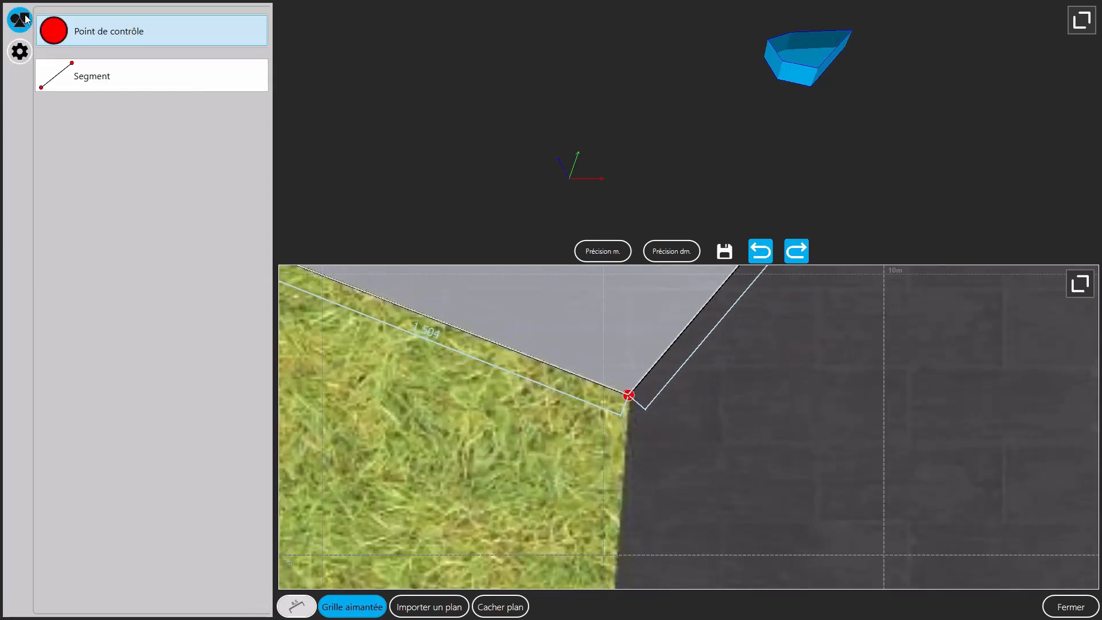
{"action": "left_click", "coordinate": [712, 323]}
{"action": "scroll", "coordinate": [691, 330], "scroll_direction": "down", "scroll_amount": 10}
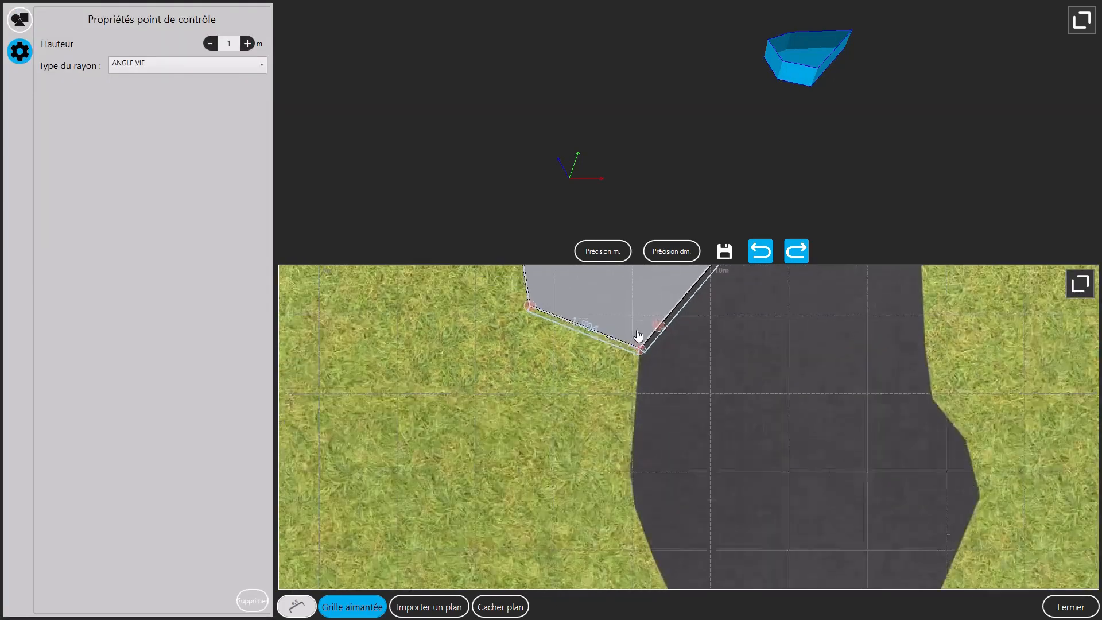
{"action": "scroll", "coordinate": [632, 374], "scroll_direction": "up", "scroll_amount": 3}
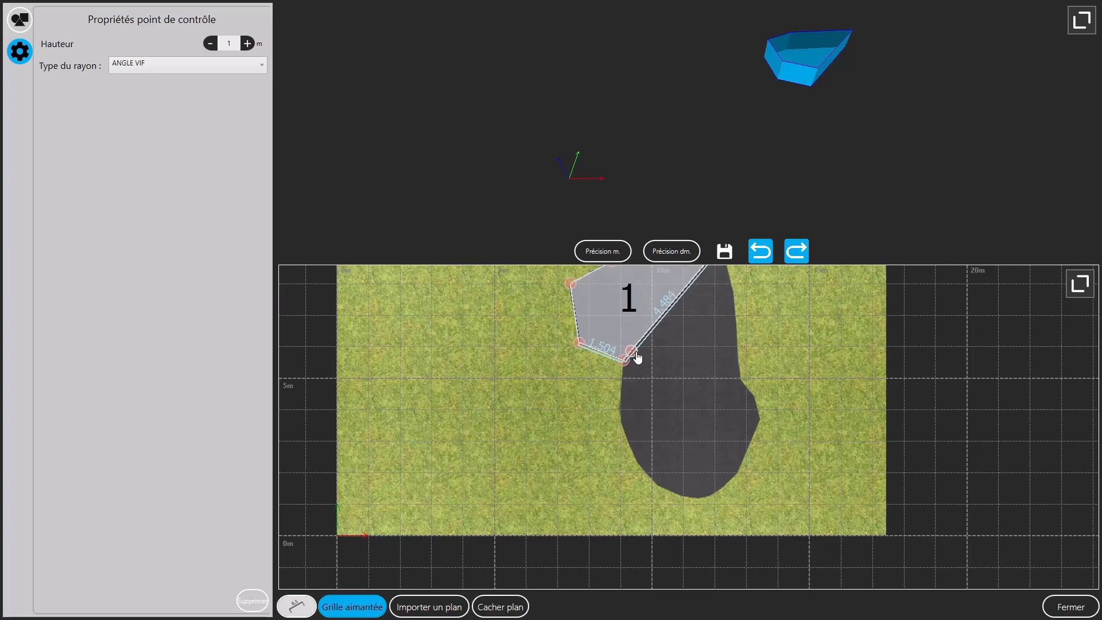
{"action": "left_click_drag", "start_coordinate": [636, 354], "coordinate": [632, 442]}
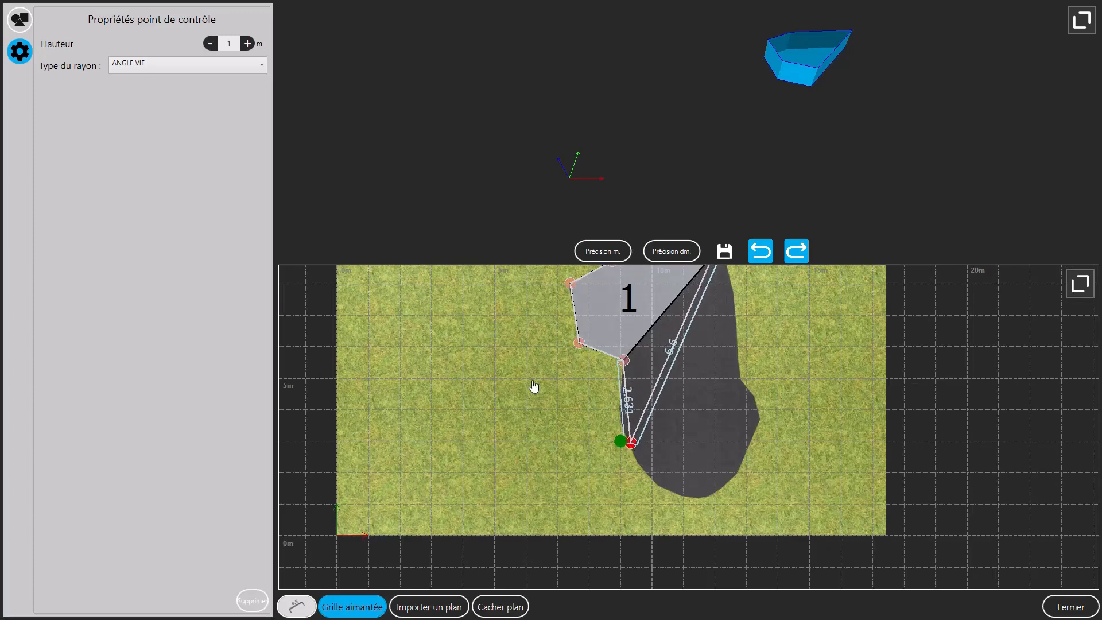
Add two control points, placing one at the bottom of the mask and the other on its lower-right edge
{"action": "left_click", "coordinate": [21, 21]}
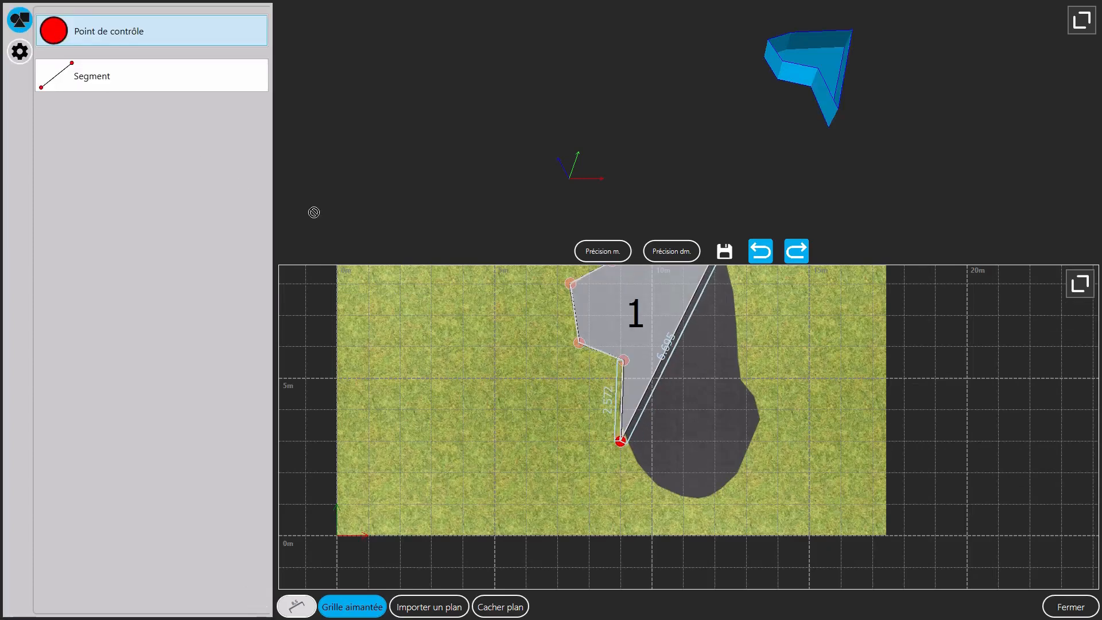
{"action": "left_click", "coordinate": [659, 396]}
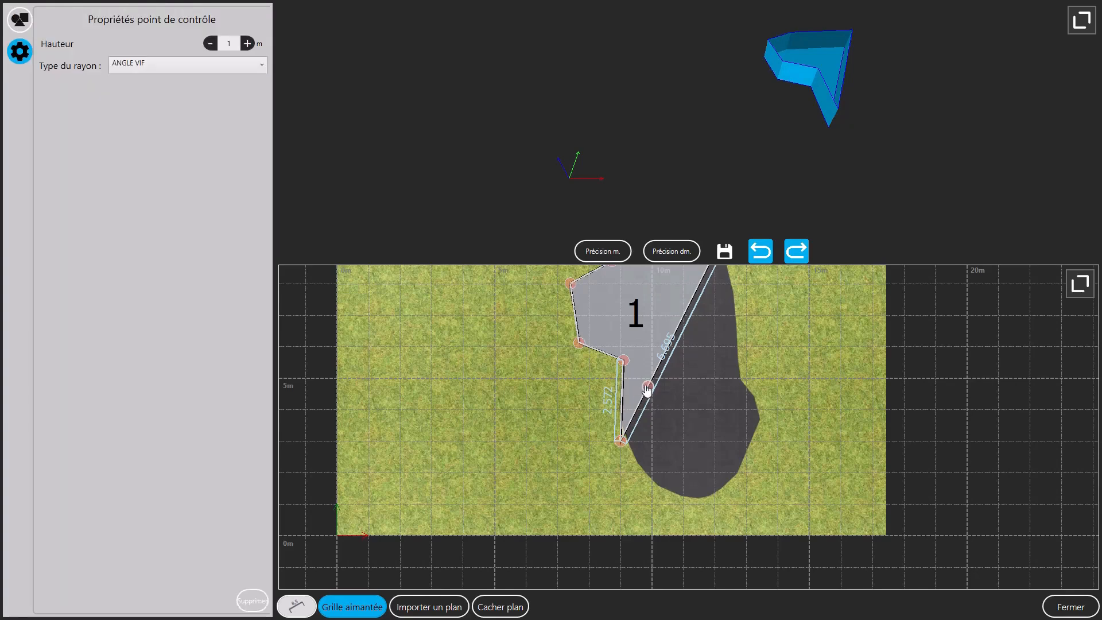
{"action": "left_click_drag", "start_coordinate": [650, 392], "coordinate": [713, 493]}
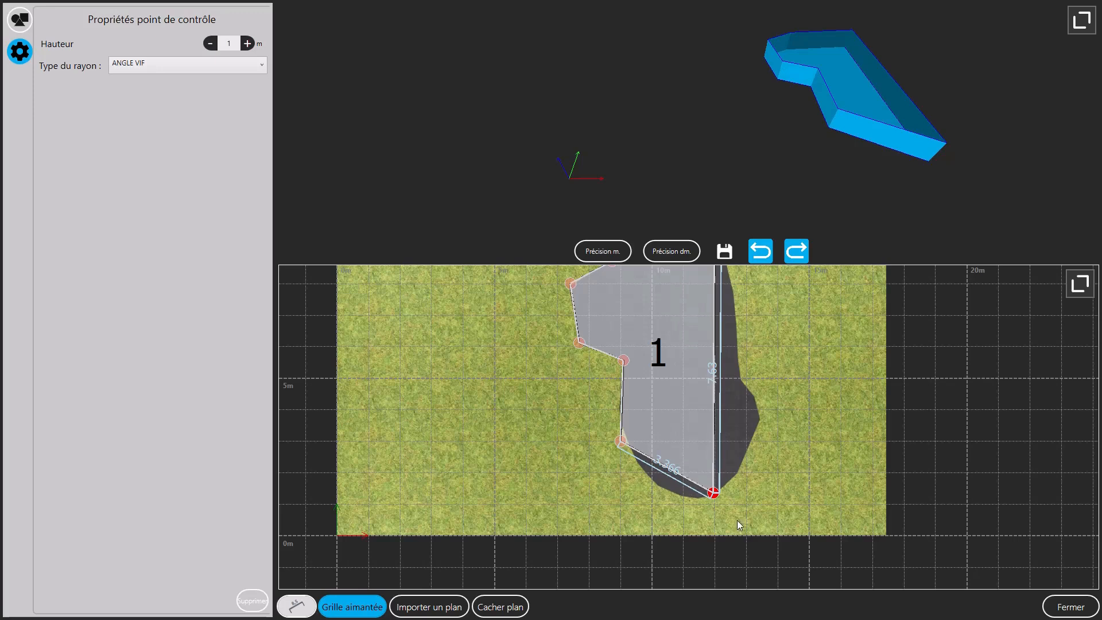
{"action": "left_click", "coordinate": [33, 25]}
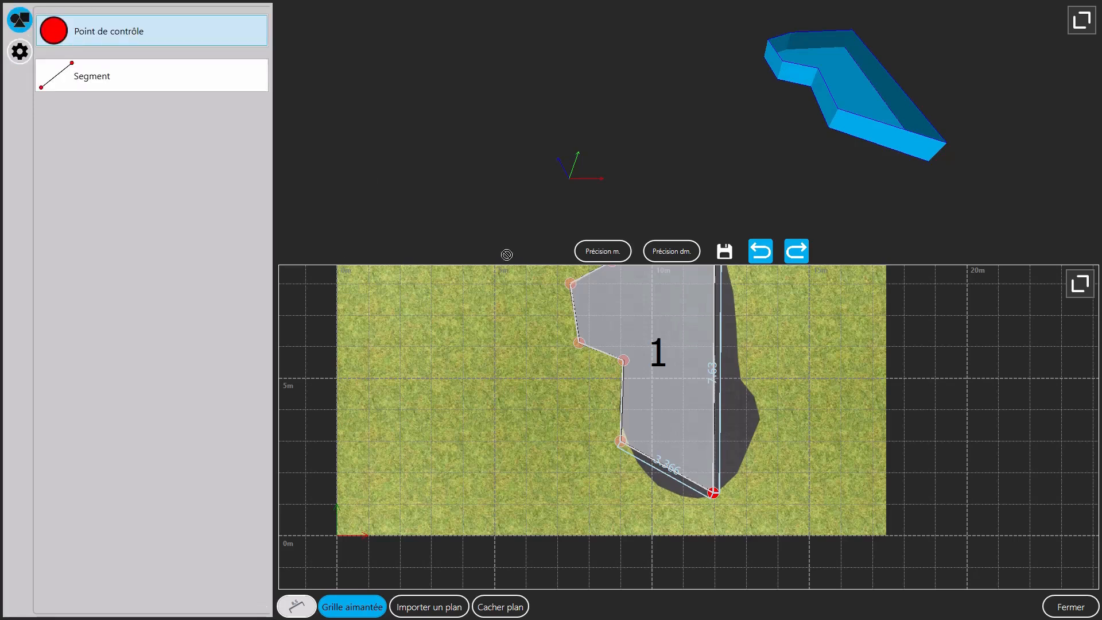
{"action": "left_click", "coordinate": [714, 393]}
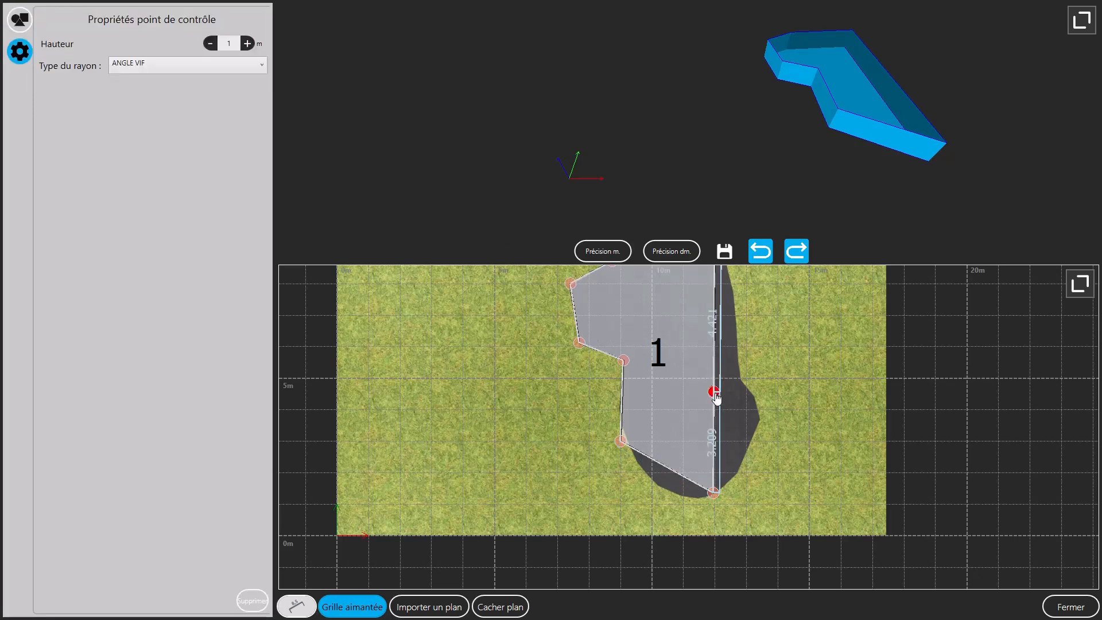
{"action": "left_click_drag", "start_coordinate": [715, 392], "coordinate": [747, 441]}
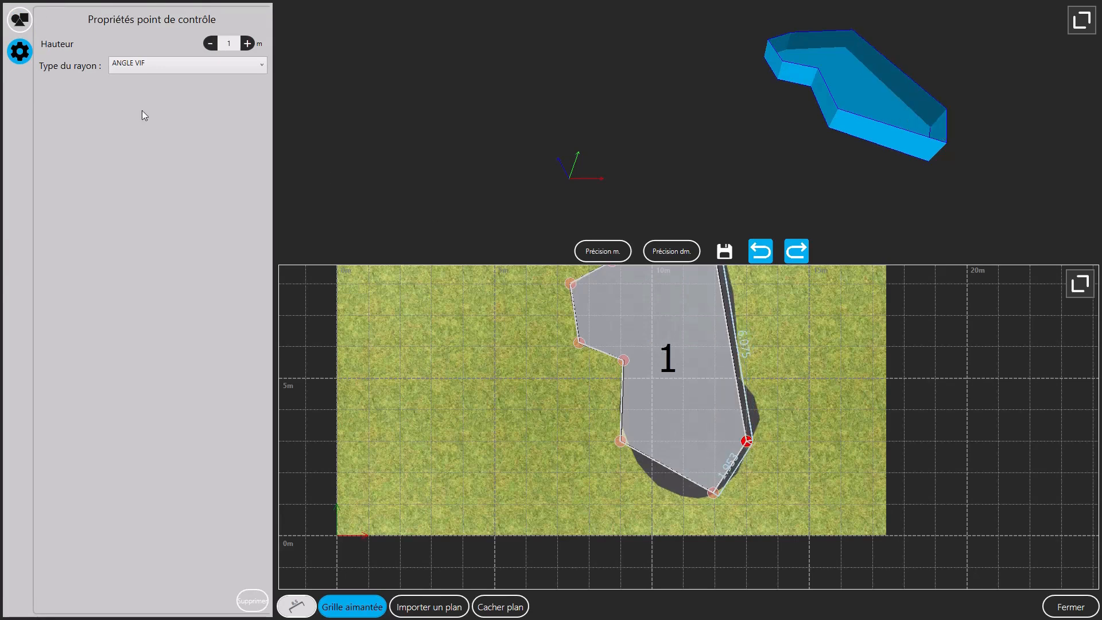
Add two control points along the outline's right side, one at the mask's waist and one on its upper-right edge
{"action": "left_click", "coordinate": [18, 23]}
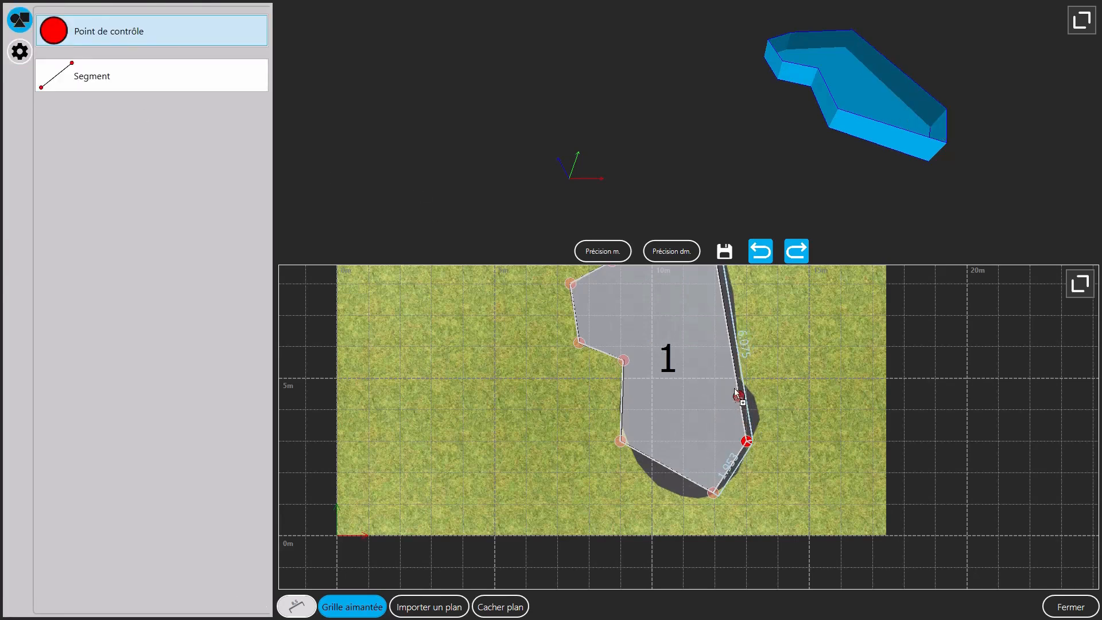
{"action": "left_click_drag", "start_coordinate": [735, 389], "coordinate": [744, 373]}
{"action": "scroll", "coordinate": [735, 389], "scroll_direction": "up", "scroll_amount": 4}
{"action": "scroll", "coordinate": [724, 402], "scroll_direction": "down", "scroll_amount": 4}
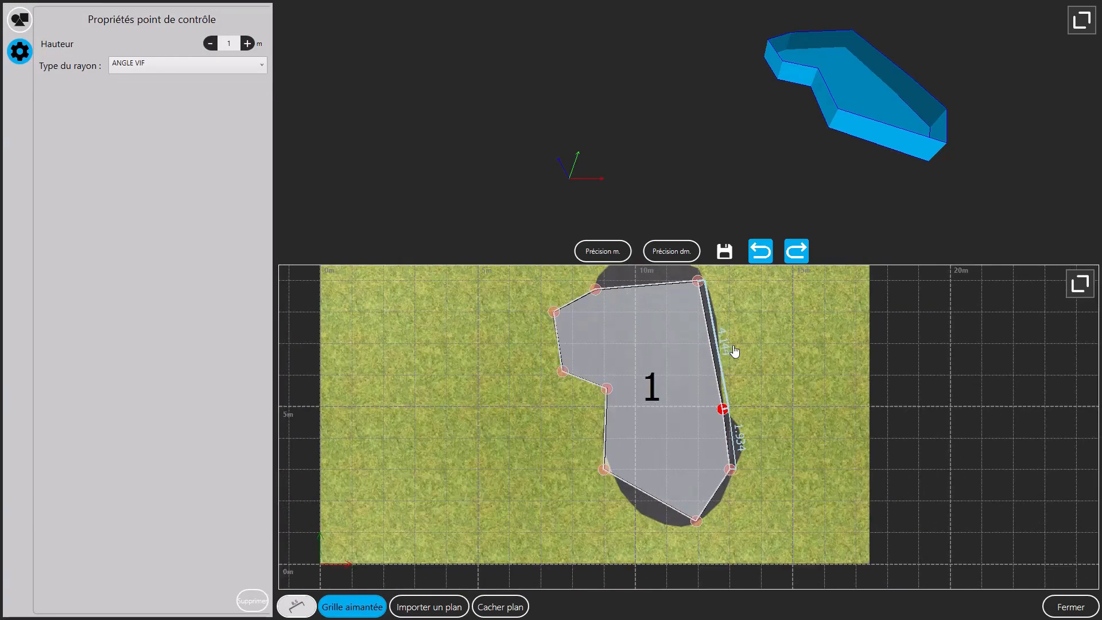
{"action": "left_click", "coordinate": [12, 22]}
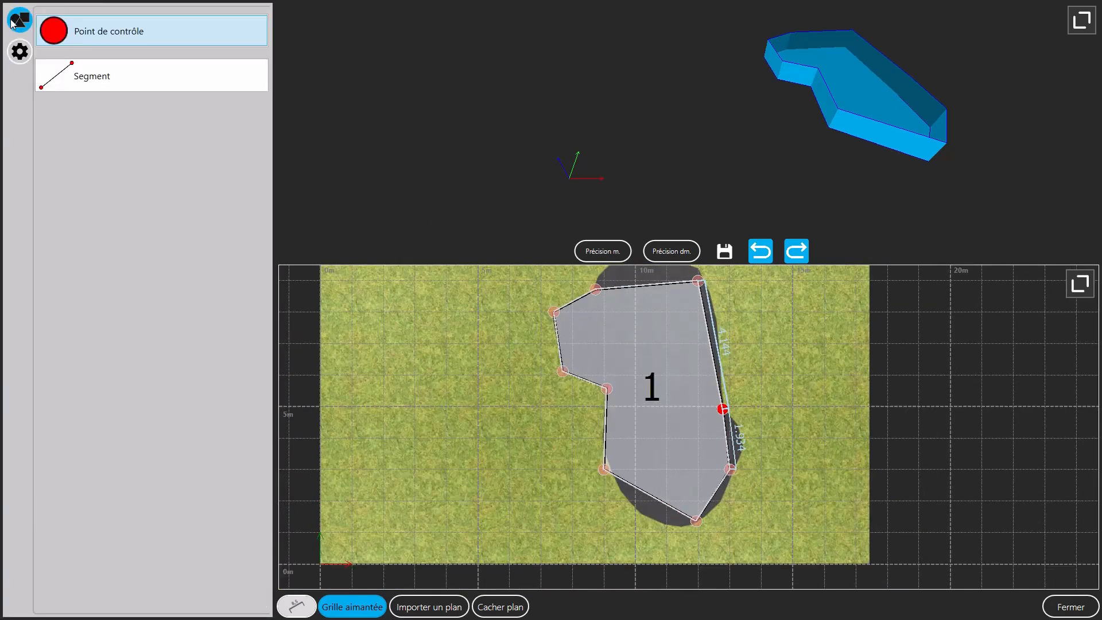
{"action": "left_click", "coordinate": [714, 347]}
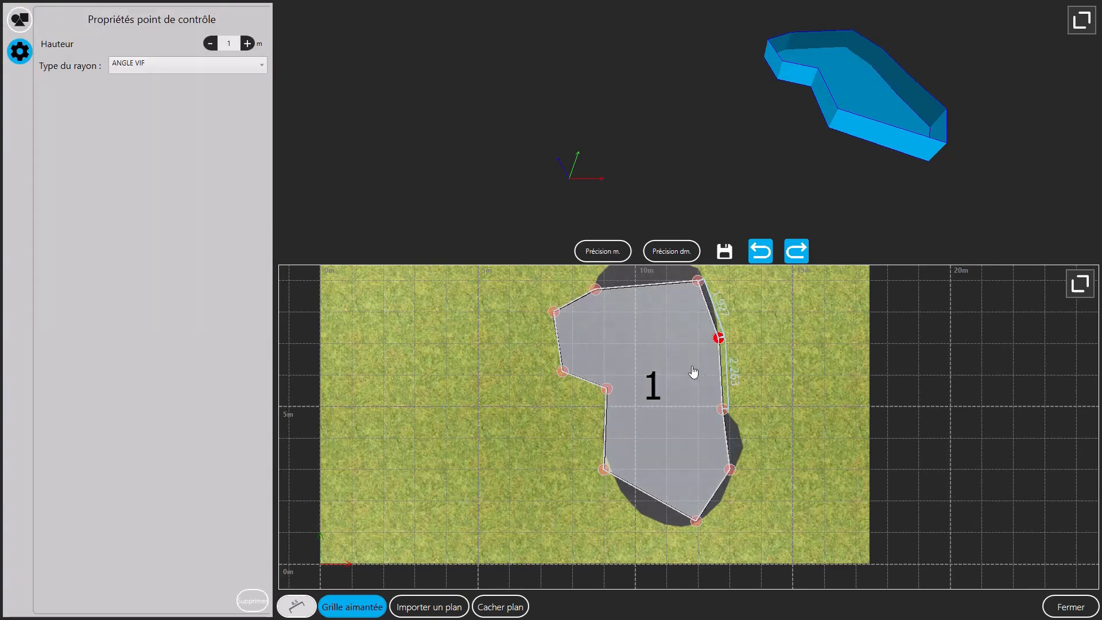
Add a control point on the outline's top edge and place it at the mask's highest point
{"action": "scroll", "coordinate": [694, 374], "scroll_direction": "down", "scroll_amount": 4}
{"action": "left_click", "coordinate": [19, 21]}
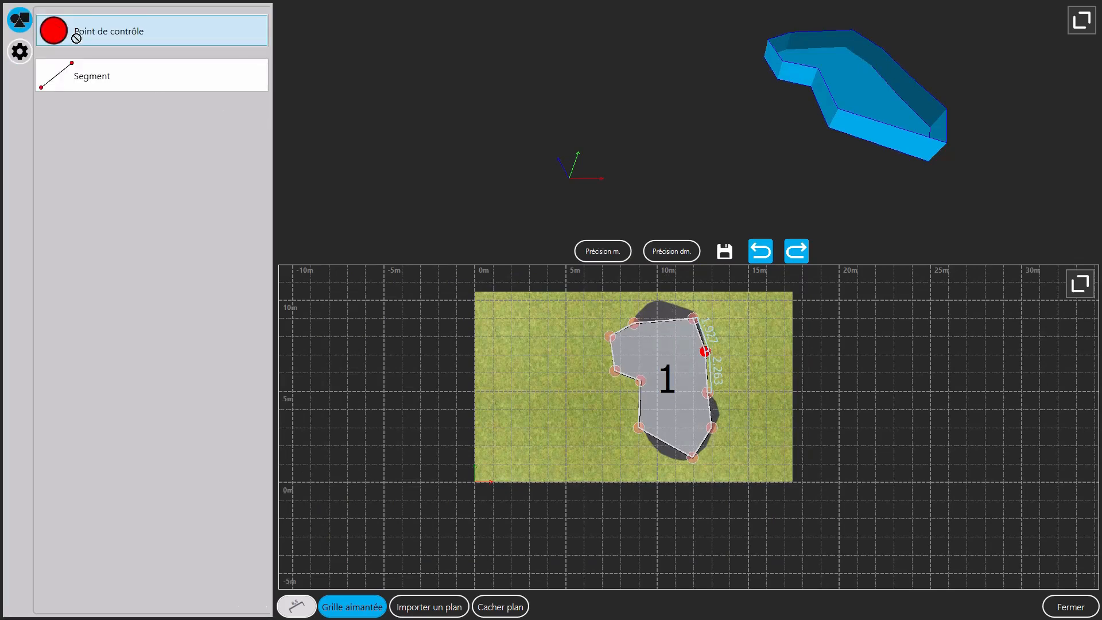
{"action": "left_click", "coordinate": [659, 326]}
{"action": "scroll", "coordinate": [661, 323], "scroll_direction": "up", "scroll_amount": 4}
{"action": "left_click_drag", "start_coordinate": [664, 319], "coordinate": [652, 270]}
{"action": "scroll", "coordinate": [642, 301], "scroll_direction": "down", "scroll_amount": 2}
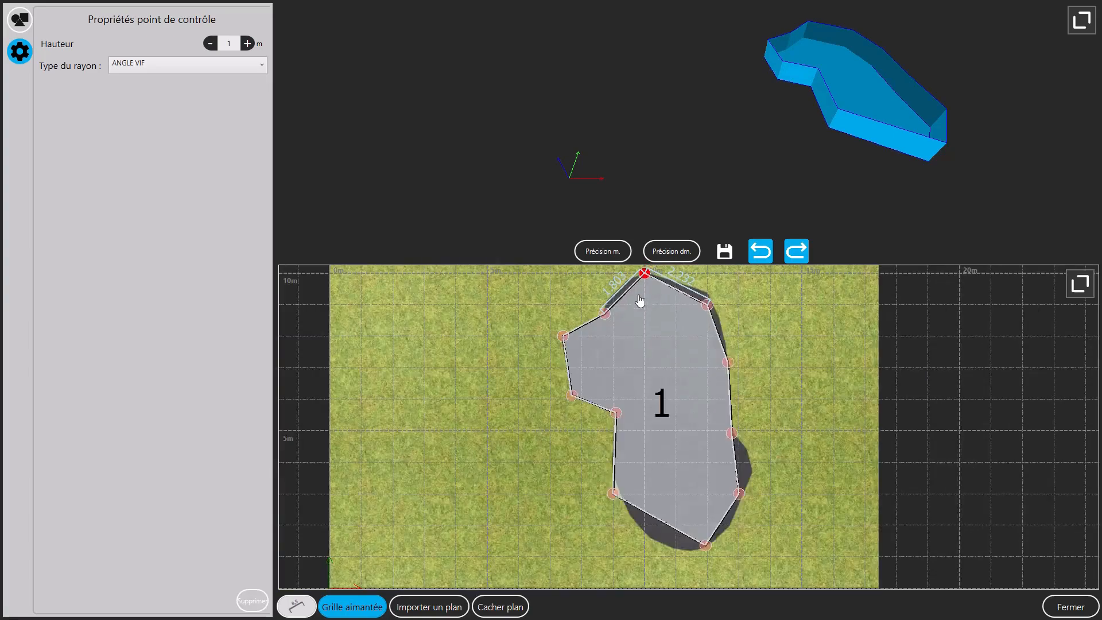
Set the path type of the upper-left segment, ending at the topmost point, to COURBE
{"action": "scroll", "coordinate": [619, 291], "scroll_direction": "up", "scroll_amount": 2}
{"action": "scroll", "coordinate": [619, 291], "scroll_direction": "up", "scroll_amount": 2}
{"action": "scroll", "coordinate": [558, 425], "scroll_direction": "down", "scroll_amount": 2}
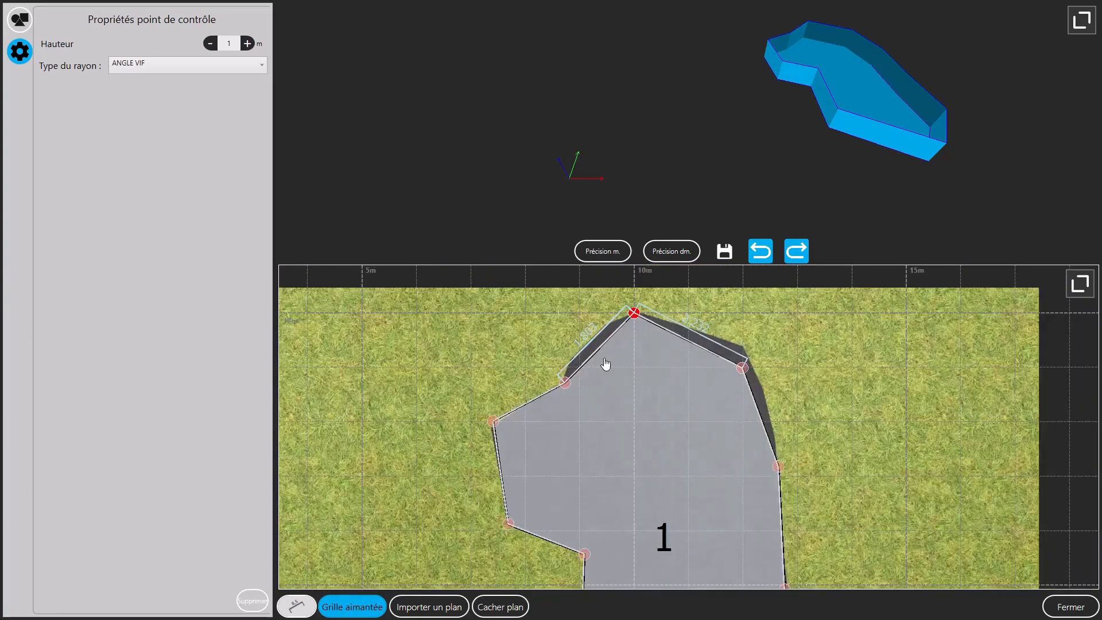
{"action": "scroll", "coordinate": [603, 364], "scroll_direction": "up", "scroll_amount": 2}
{"action": "scroll", "coordinate": [607, 343], "scroll_direction": "up", "scroll_amount": 1}
{"action": "left_click", "coordinate": [606, 338]}
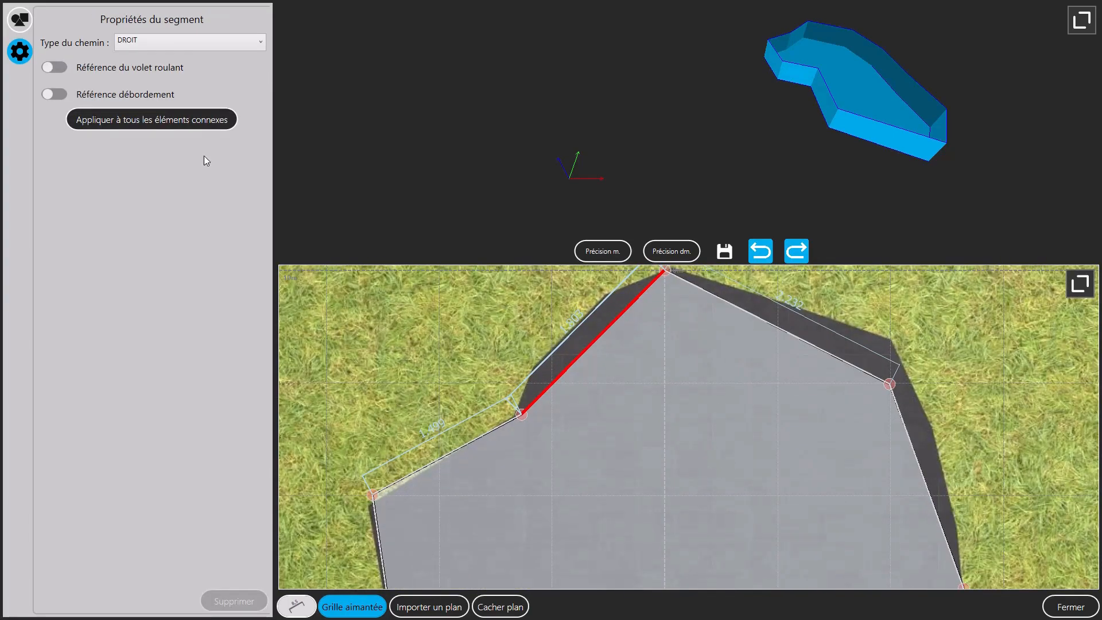
{"action": "left_click", "coordinate": [141, 50]}
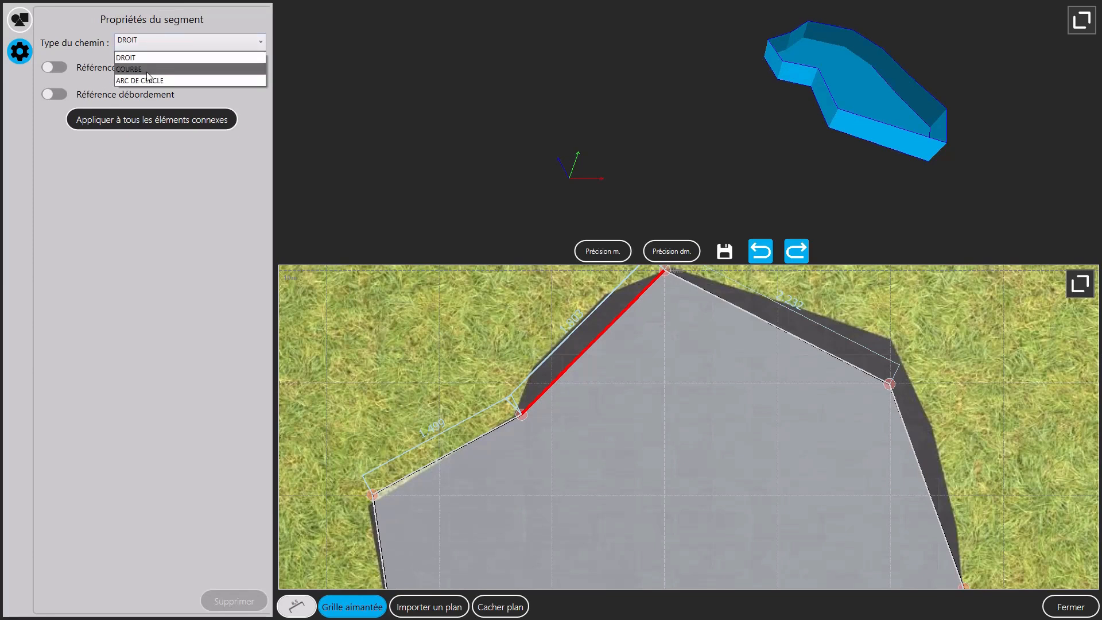
{"action": "left_click", "coordinate": [154, 67]}
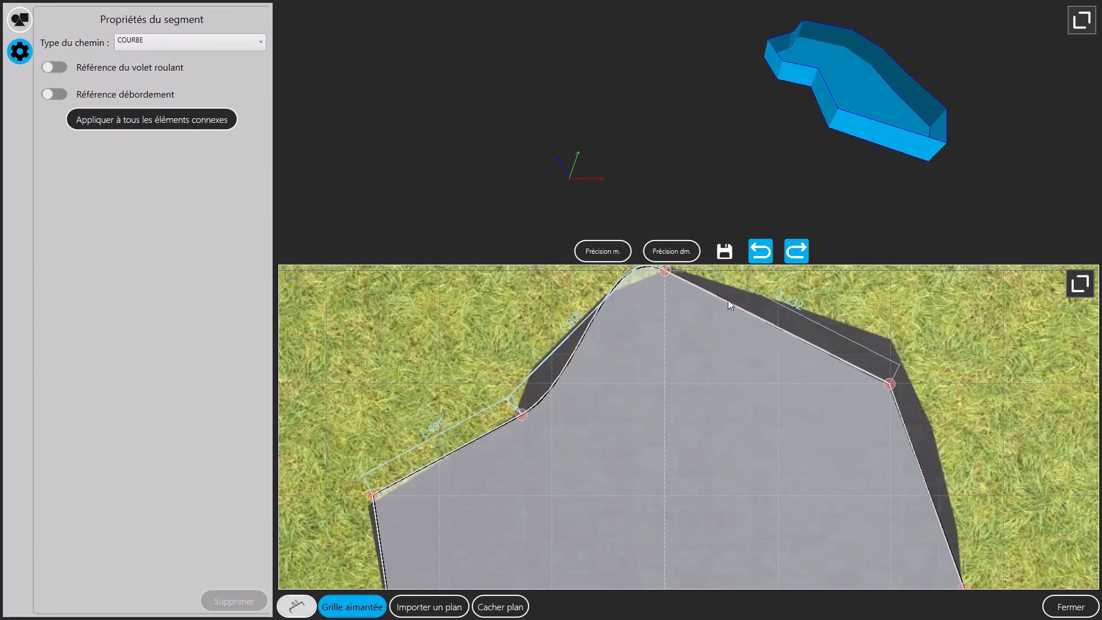
Add a control point on the upper-left curve and shift the bend point below it to follow the mask's edge
{"action": "left_click", "coordinate": [26, 51]}
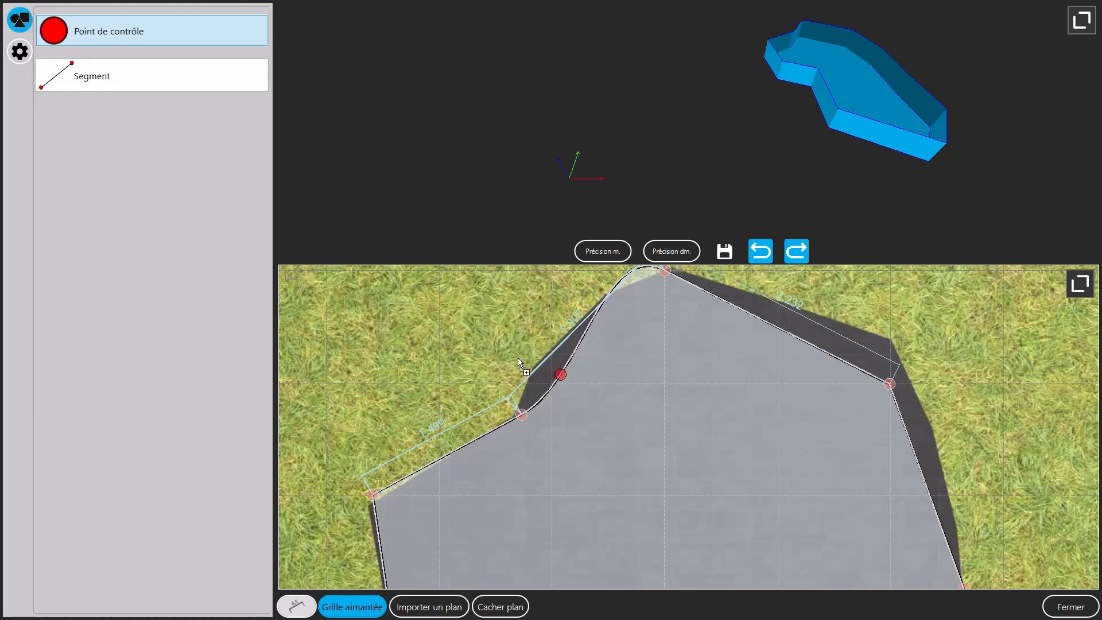
{"action": "mouse_move", "coordinate": [557, 346]}
{"action": "left_mouse_down"}
{"action": "mouse_move", "coordinate": [570, 356]}
{"action": "mouse_move", "coordinate": [559, 345]}
{"action": "mouse_move", "coordinate": [539, 360]}
{"action": "mouse_move", "coordinate": [547, 355]}
{"action": "left_mouse_up"}
{"action": "left_click_drag", "start_coordinate": [522, 415], "coordinate": [506, 419]}
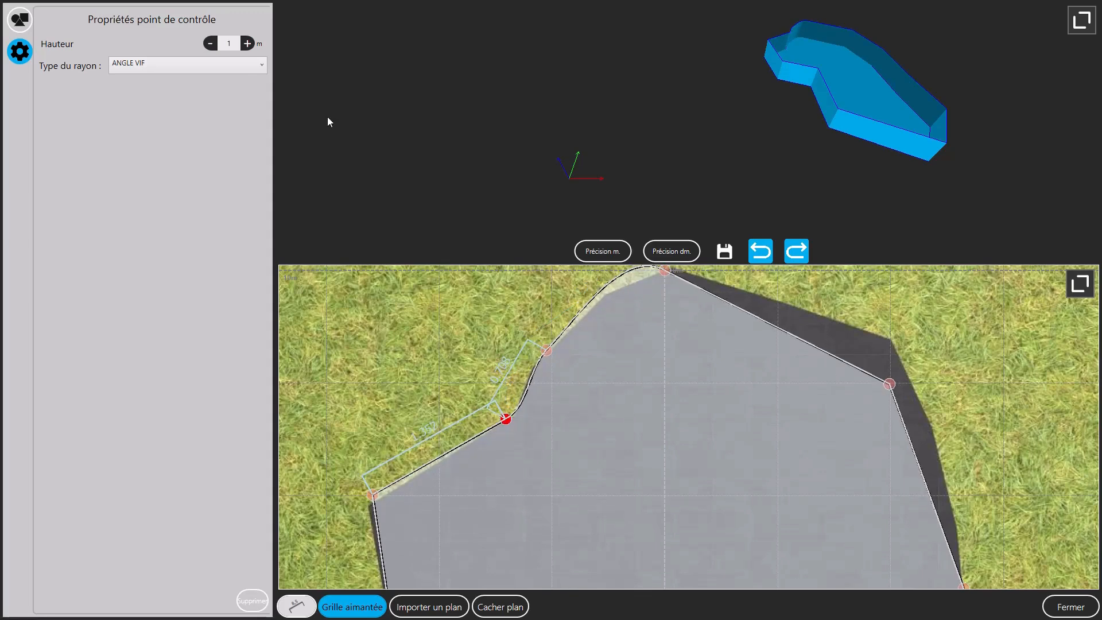
Set the upper-right segment's path type to COURBE and move its lower end point onto the mask's right edge
{"action": "left_click", "coordinate": [787, 333]}
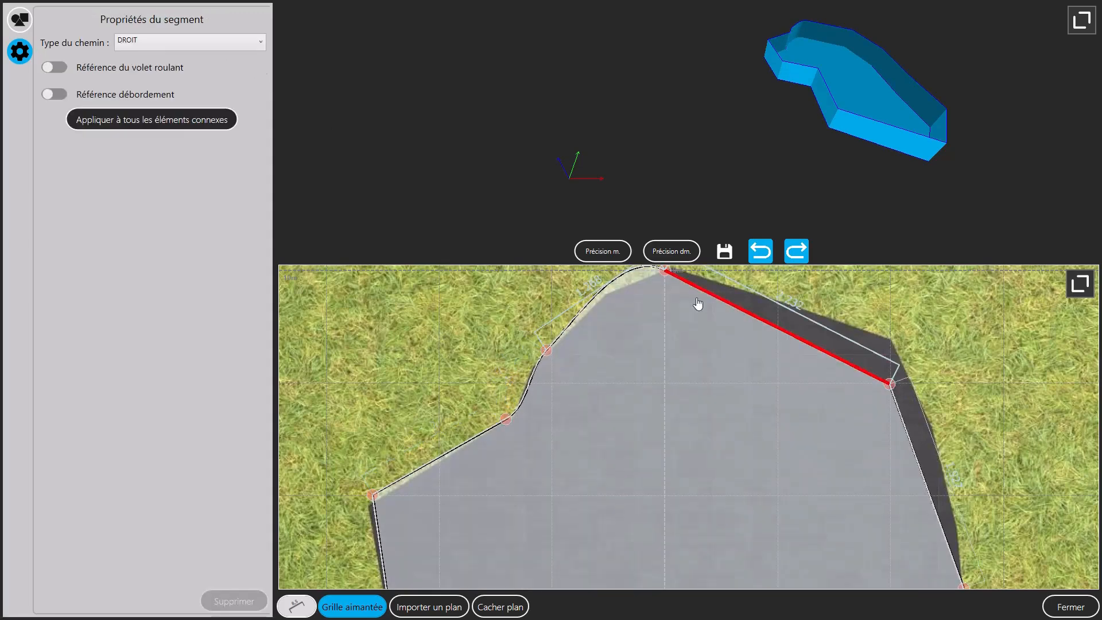
{"action": "left_click", "coordinate": [160, 44]}
{"action": "left_click", "coordinate": [151, 64]}
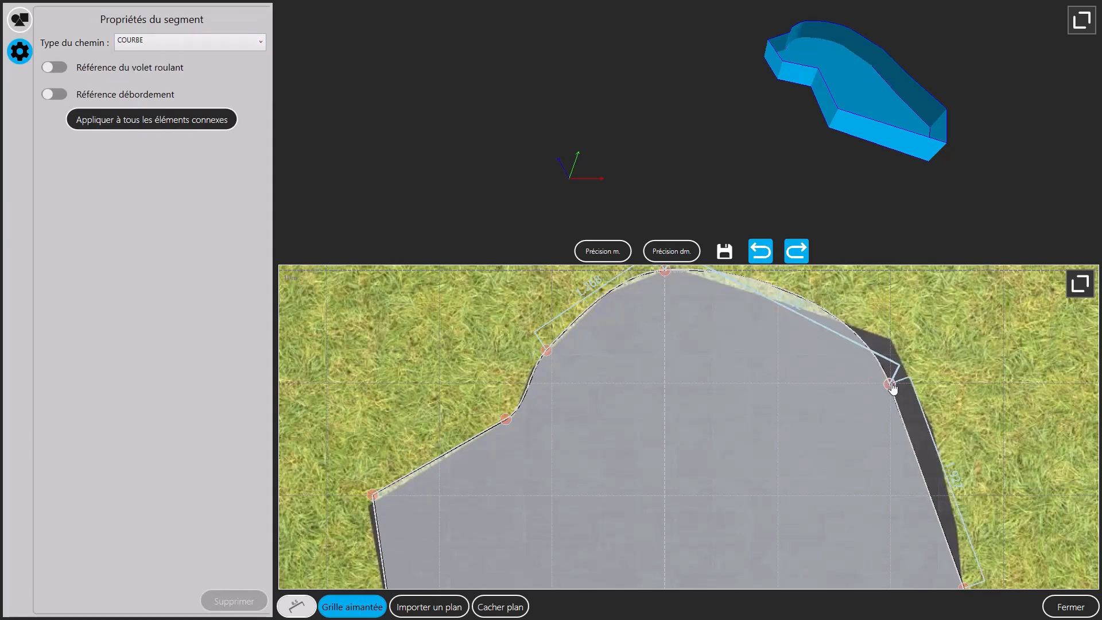
{"action": "left_click_drag", "start_coordinate": [891, 388], "coordinate": [937, 437]}
{"action": "scroll", "coordinate": [772, 331], "scroll_direction": "down", "scroll_amount": 5}
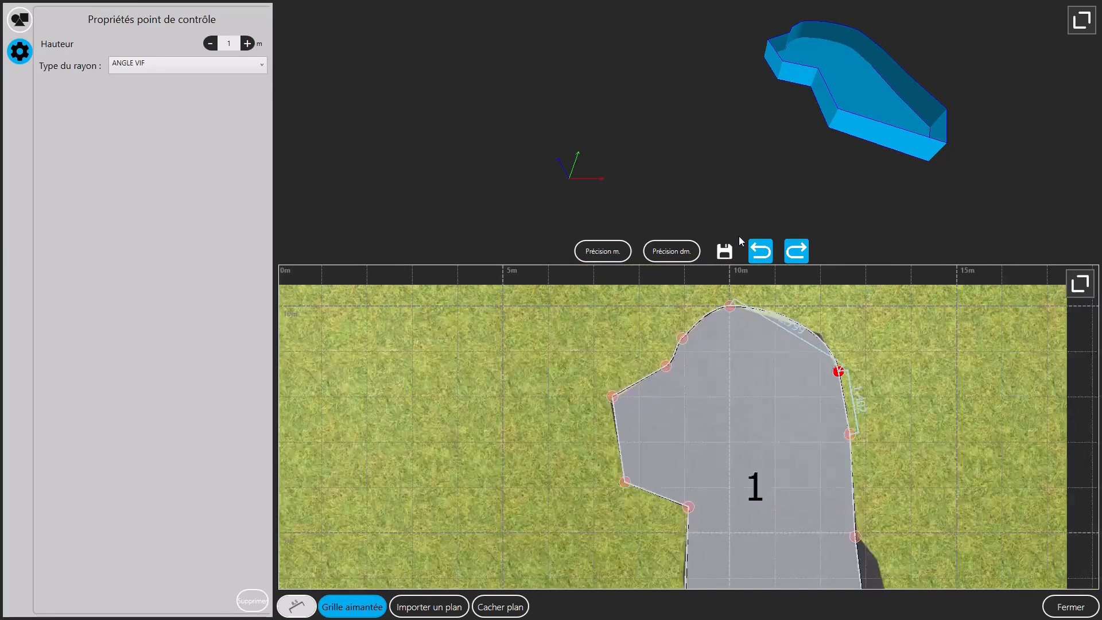
{"action": "scroll", "coordinate": [711, 362], "scroll_direction": "down", "scroll_amount": 3}
{"action": "scroll", "coordinate": [627, 222], "scroll_direction": "up", "scroll_amount": 3}
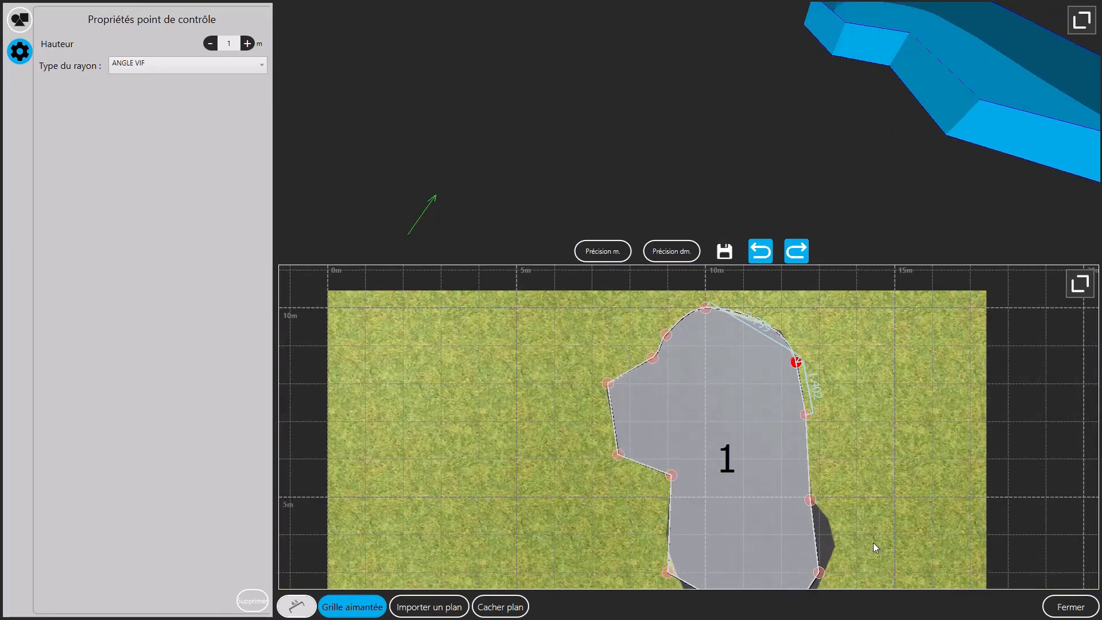
{"action": "scroll", "coordinate": [777, 418], "scroll_direction": "down", "scroll_amount": 3}
{"action": "scroll", "coordinate": [808, 536], "scroll_direction": "up", "scroll_amount": 6}
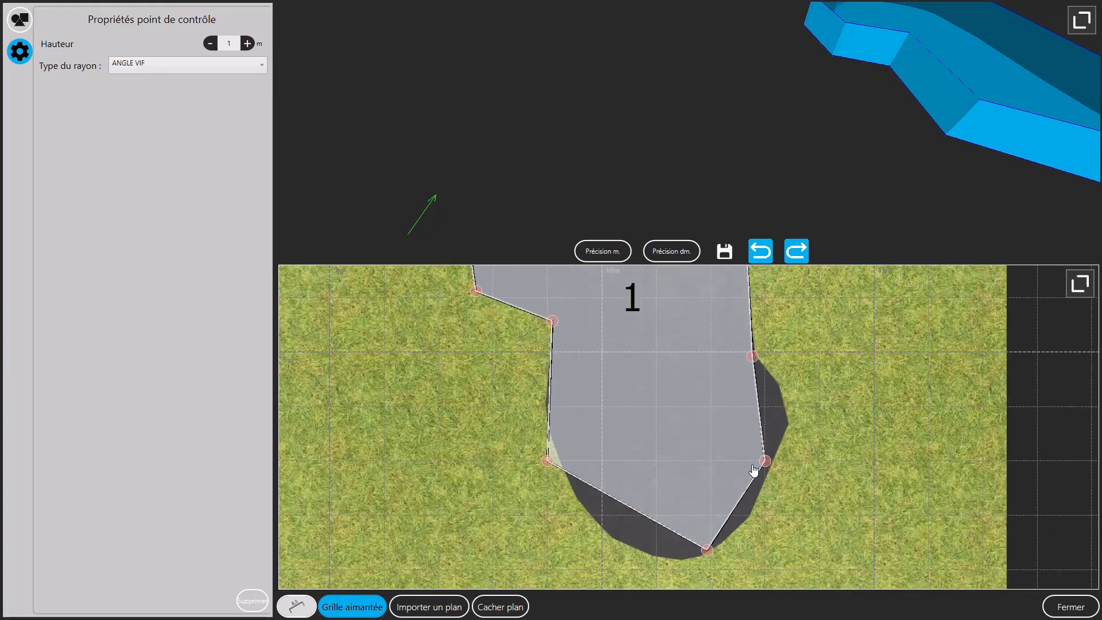
Set the lower-right edge segment's path type to COURBE and move its lower end point to the mask's widest point
{"action": "left_click", "coordinate": [759, 419]}
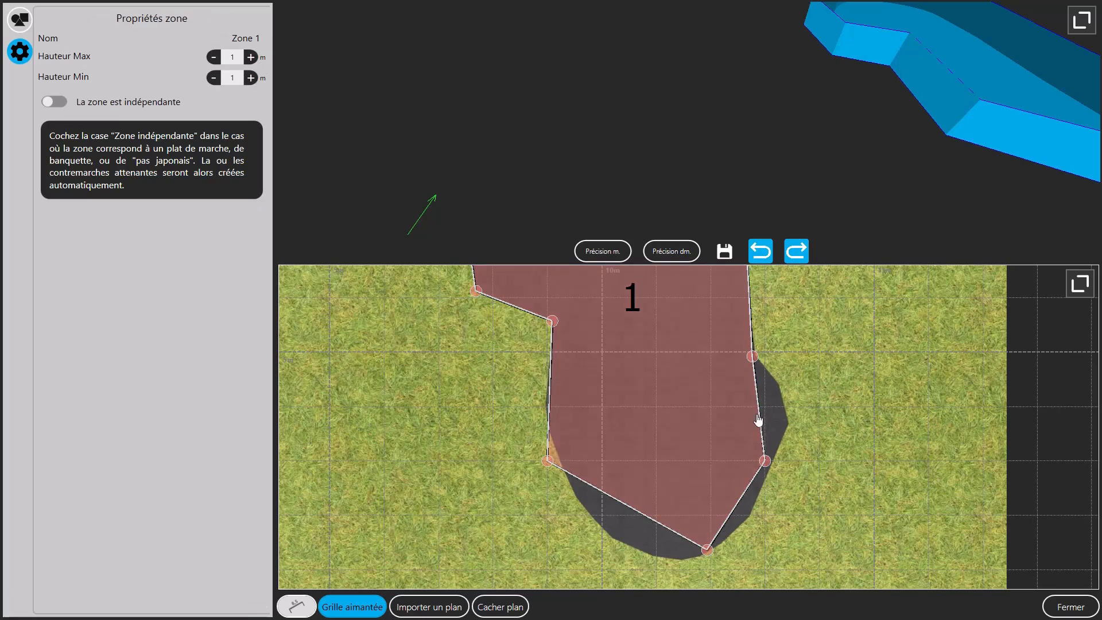
{"action": "left_click_drag", "start_coordinate": [765, 413], "coordinate": [768, 418]}
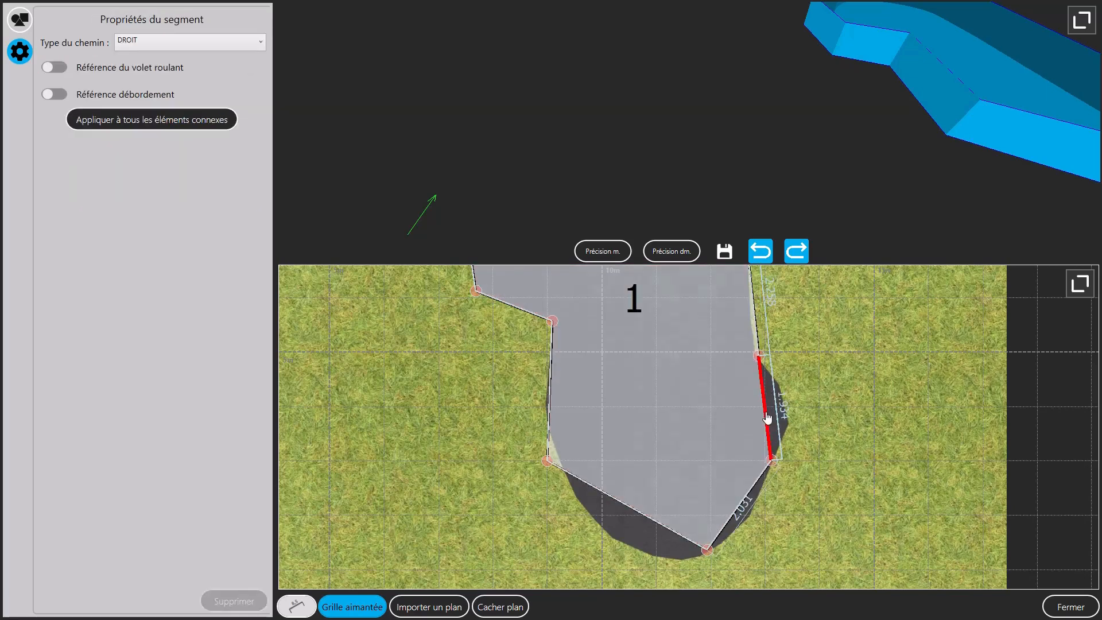
{"action": "left_click", "coordinate": [127, 46]}
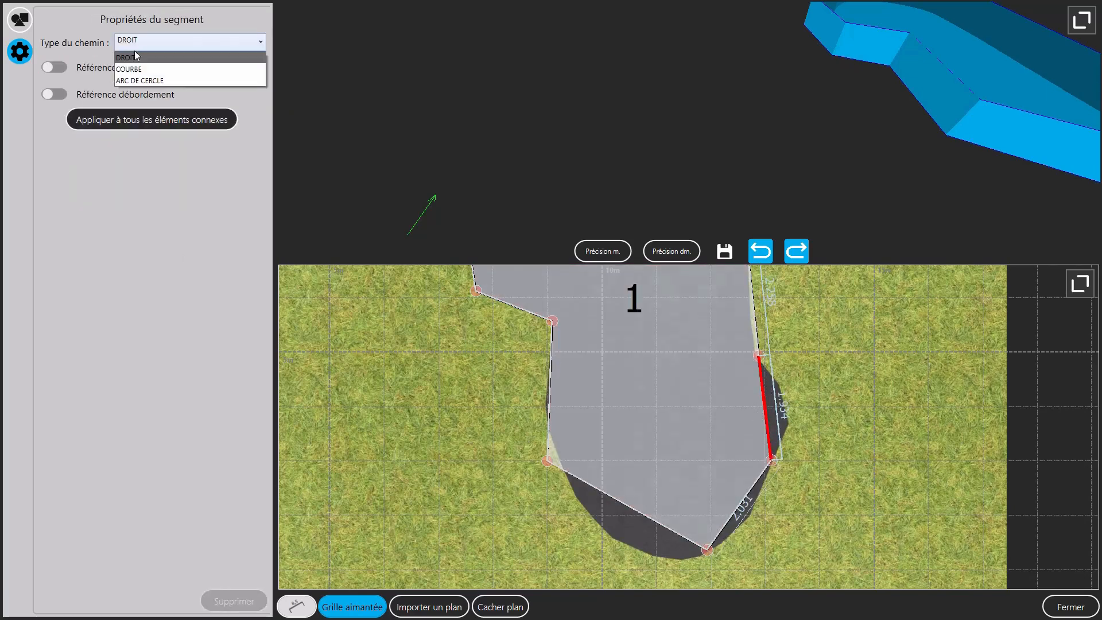
{"action": "left_click", "coordinate": [135, 72]}
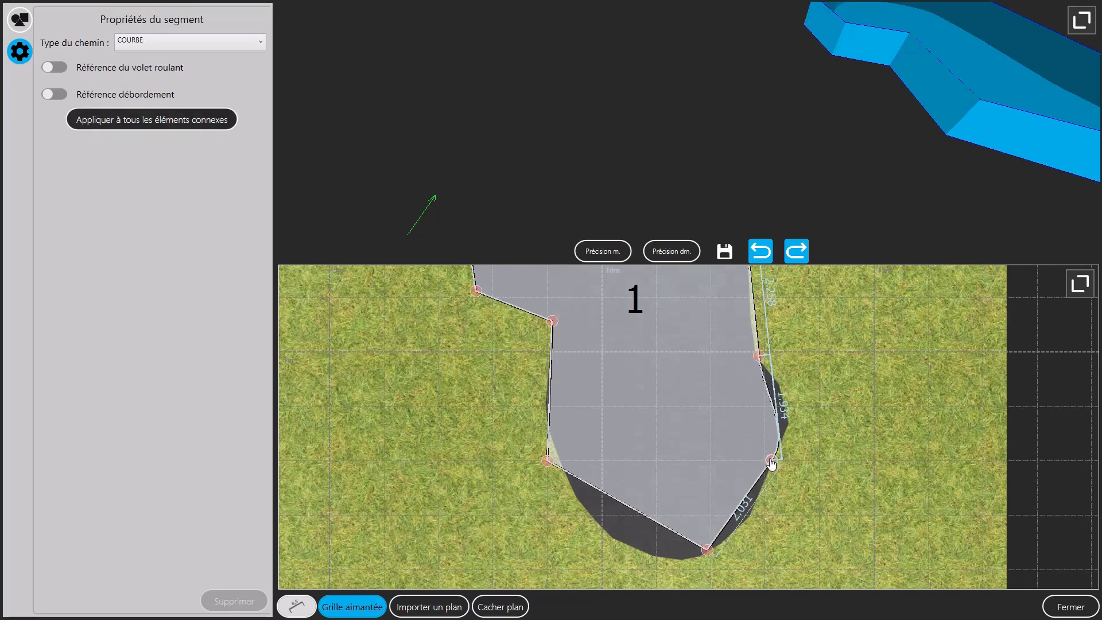
{"action": "left_click_drag", "start_coordinate": [777, 458], "coordinate": [789, 422]}
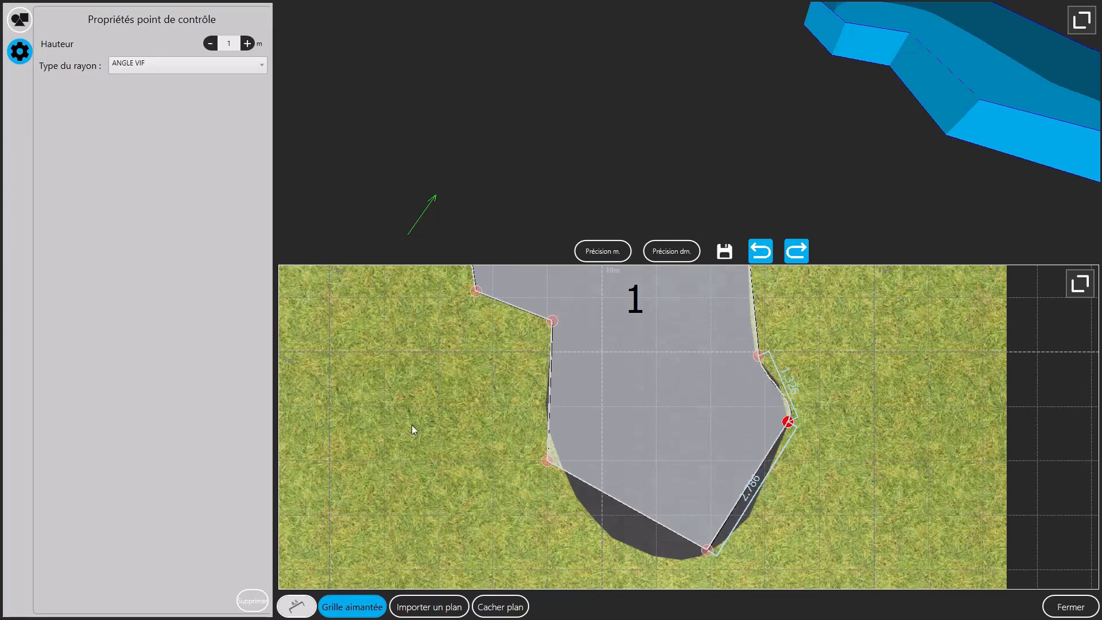
Add control points on the two straight segments flanking the pool's lowest point and place both on the mask's edge
{"action": "left_click", "coordinate": [21, 22]}
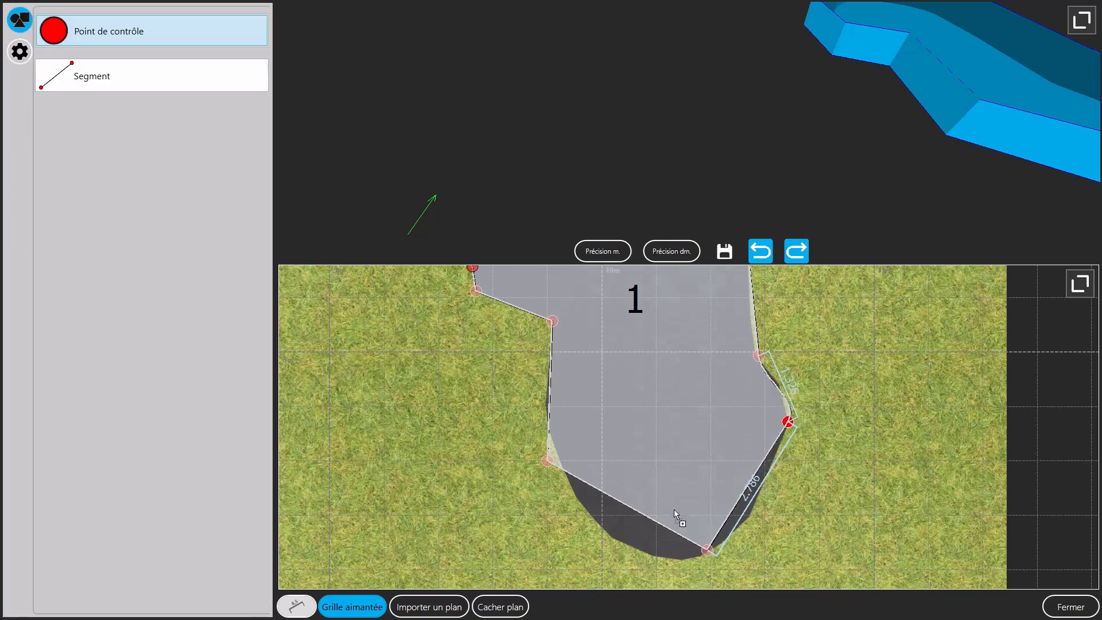
{"action": "left_click_drag", "start_coordinate": [738, 491], "coordinate": [758, 505]}
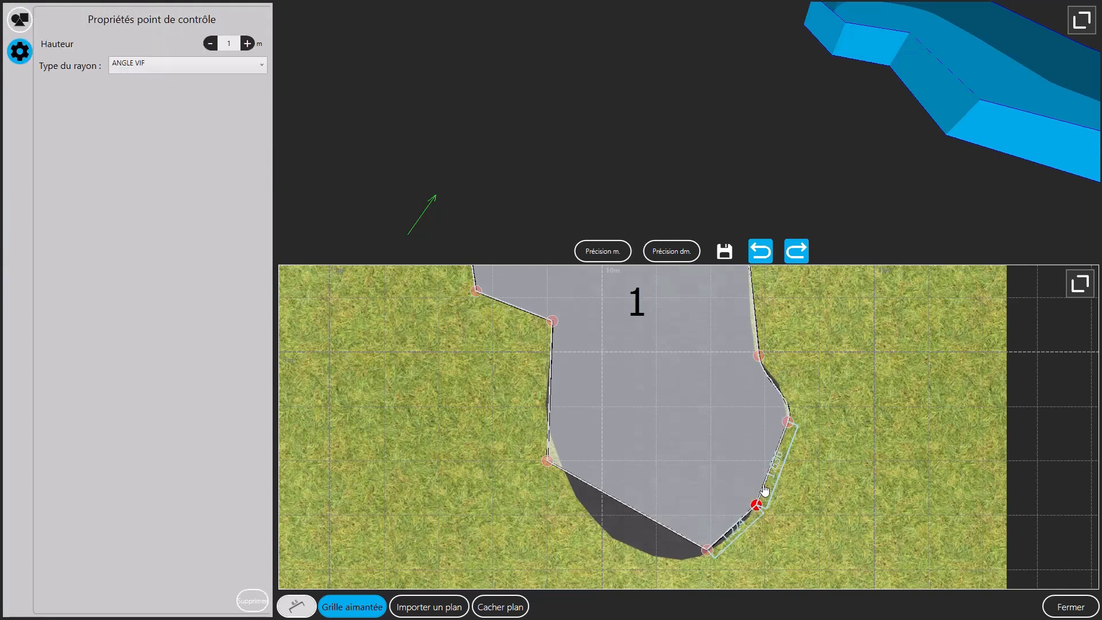
{"action": "left_click", "coordinate": [766, 489]}
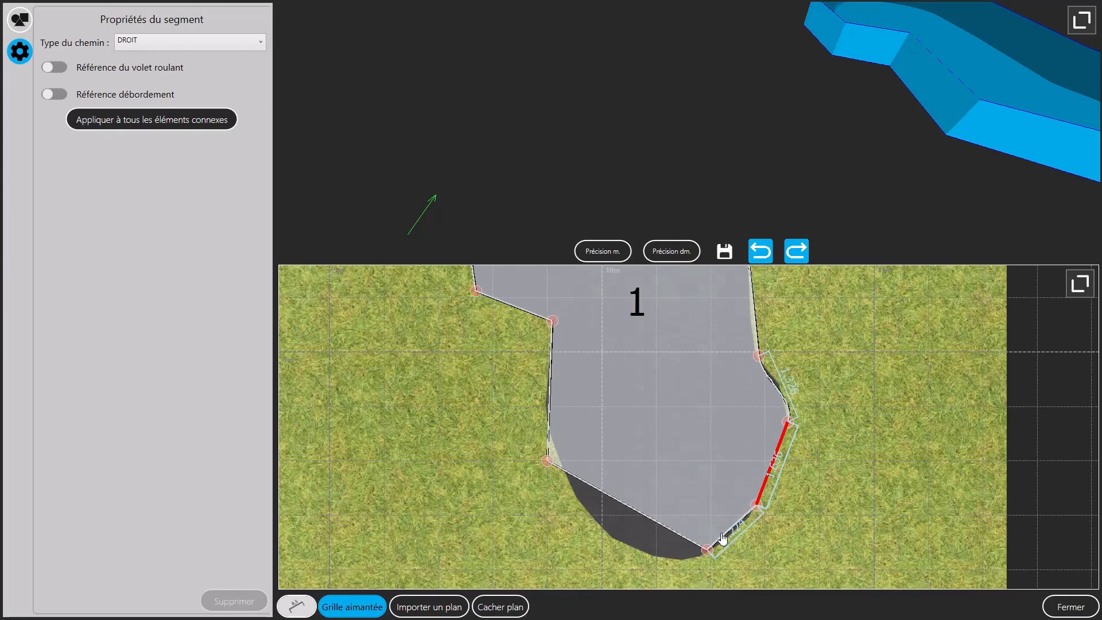
{"action": "scroll", "coordinate": [722, 538], "scroll_direction": "down", "scroll_amount": 2}
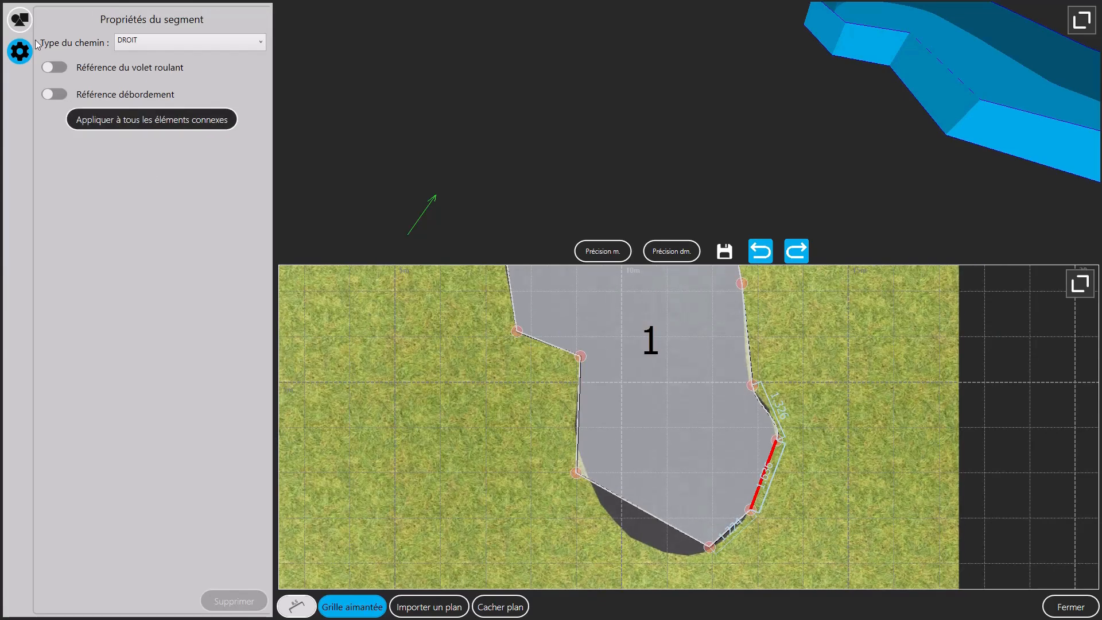
{"action": "left_click", "coordinate": [21, 21]}
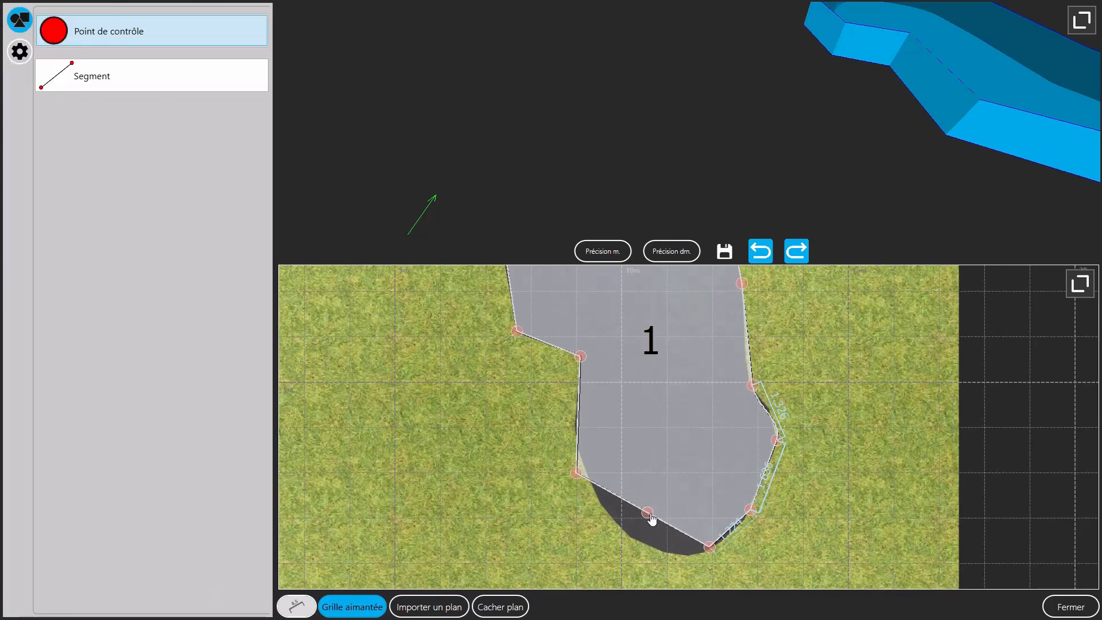
{"action": "left_click_drag", "start_coordinate": [611, 493], "coordinate": [638, 532]}
Set the lower-left segment's path type to COURBE and apply it to all connected elements
{"action": "left_click", "coordinate": [631, 531]}
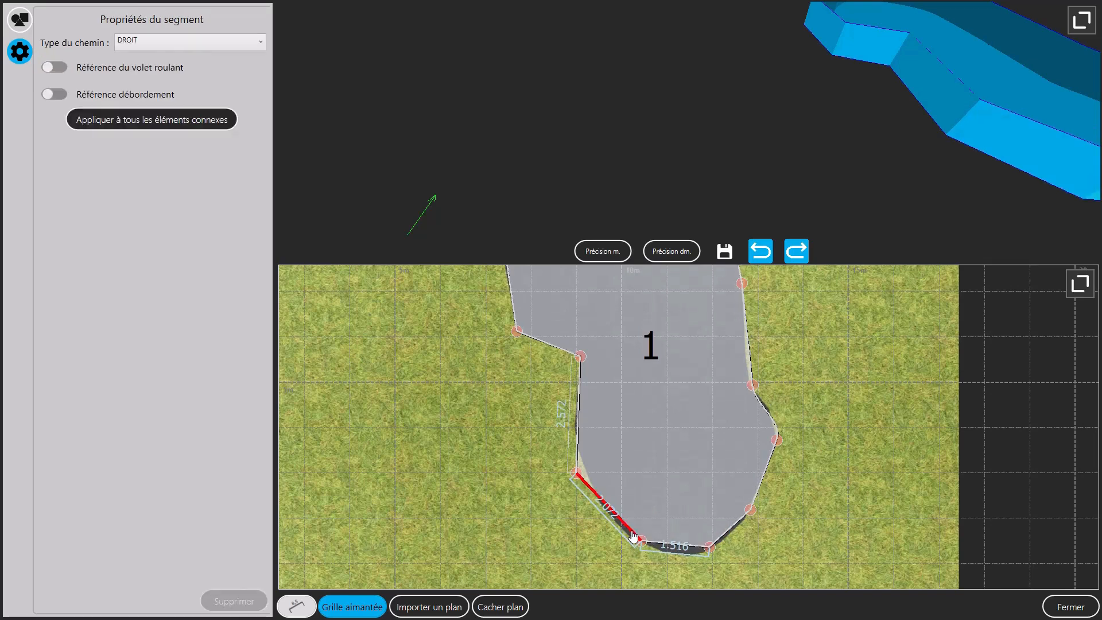
{"action": "left_click", "coordinate": [141, 42]}
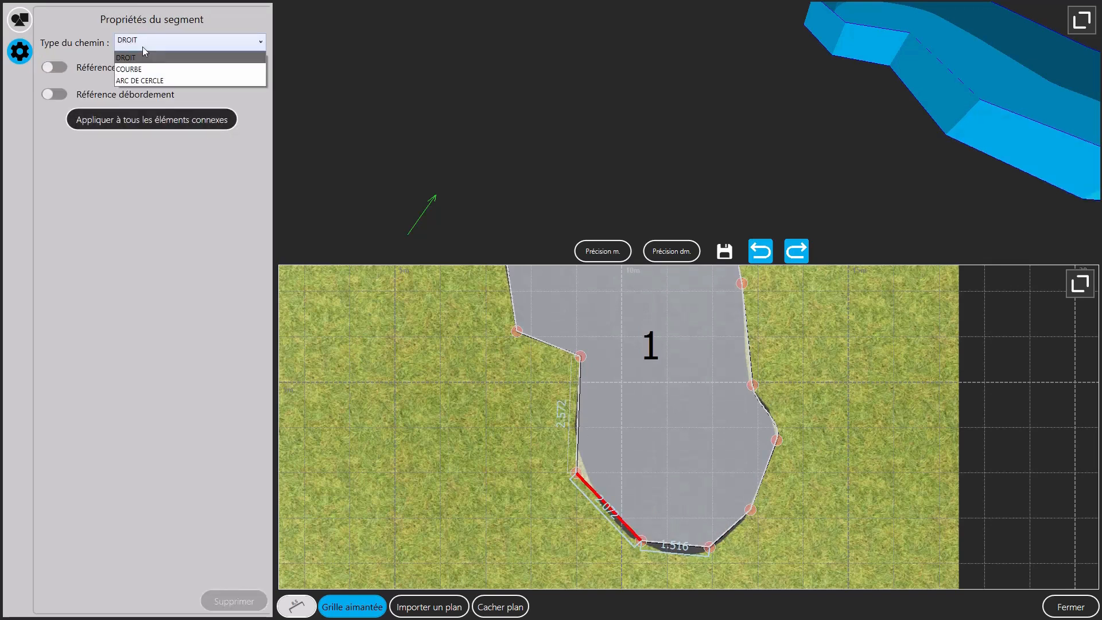
{"action": "left_click", "coordinate": [141, 64]}
{"action": "left_click", "coordinate": [133, 119]}
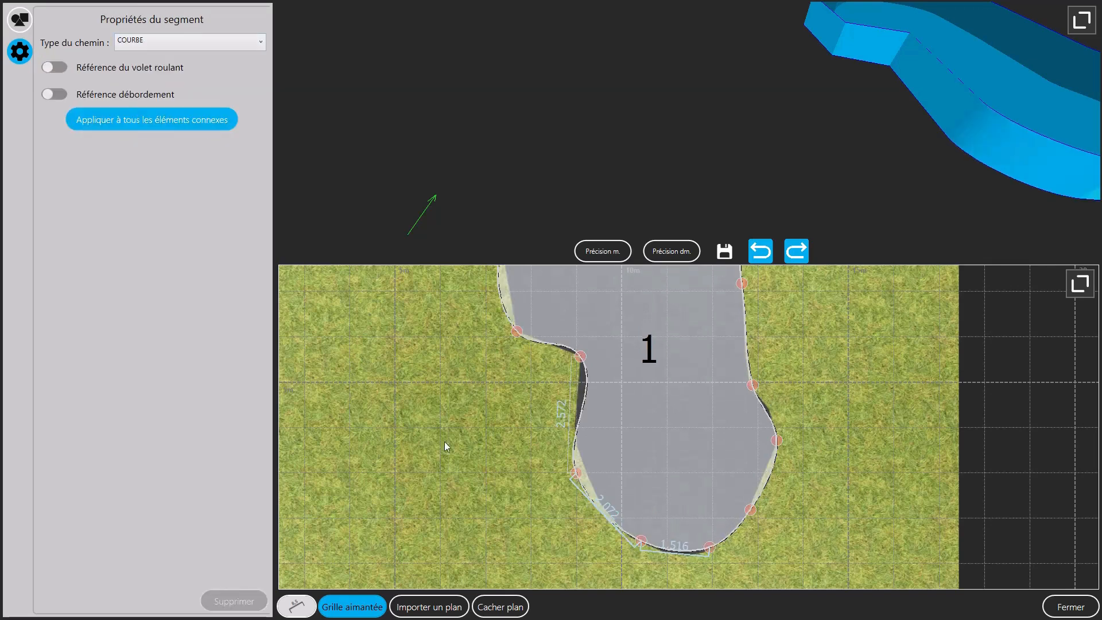
Set the path type of the slanted segment above the left protrusion to DROIT
{"action": "scroll", "coordinate": [459, 454], "scroll_direction": "down", "scroll_amount": 1}
{"action": "scroll", "coordinate": [505, 401], "scroll_direction": "up", "scroll_amount": 3}
{"action": "left_click", "coordinate": [521, 329]}
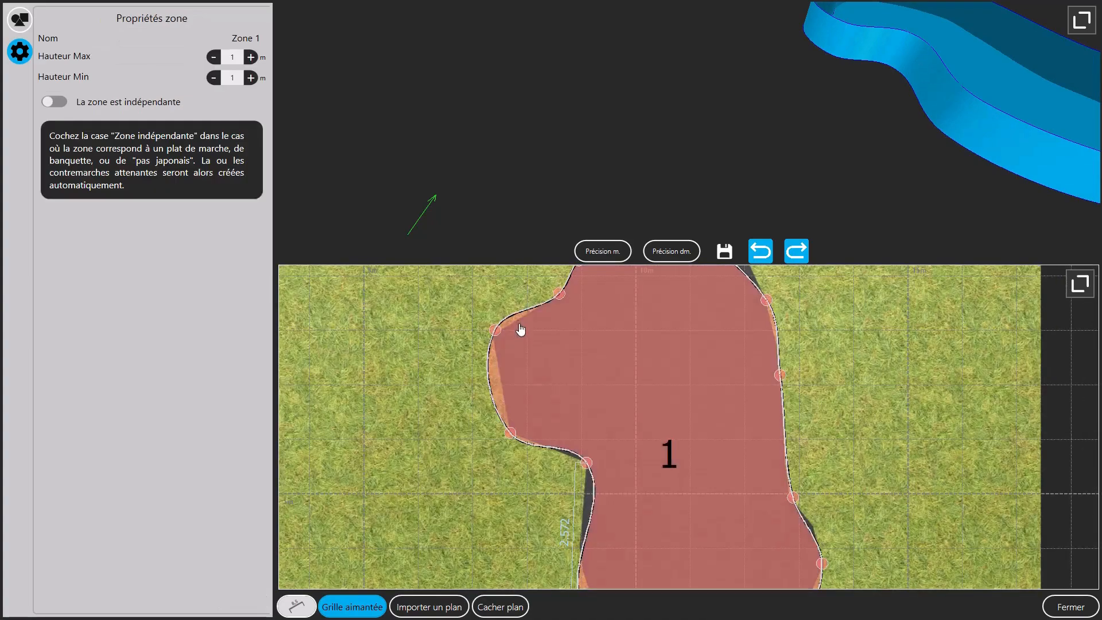
{"action": "left_click", "coordinate": [523, 315]}
{"action": "left_click", "coordinate": [521, 289]}
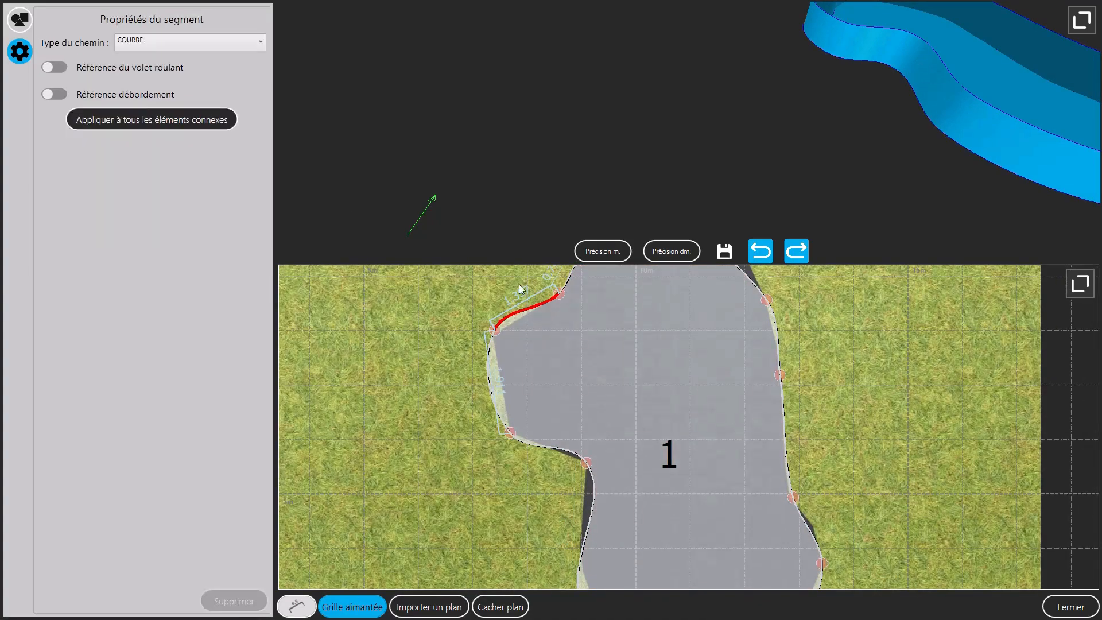
{"action": "left_click", "coordinate": [174, 46]}
{"action": "left_click", "coordinate": [160, 59]}
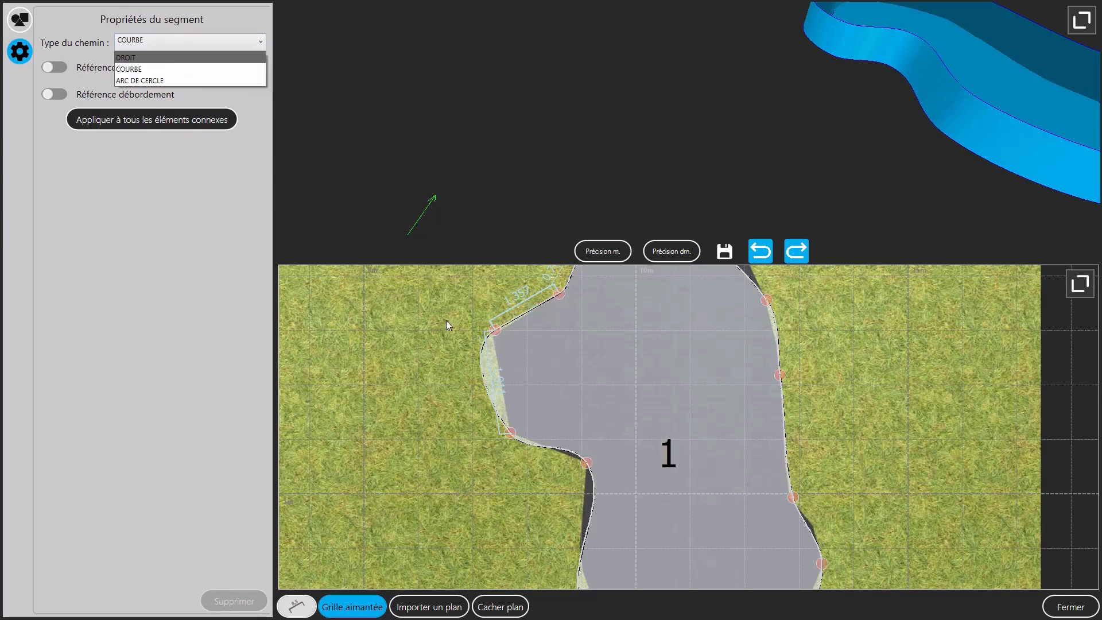
Set the path type of the left protrusion's outer side segment to DROIT
{"action": "left_click", "coordinate": [505, 406]}
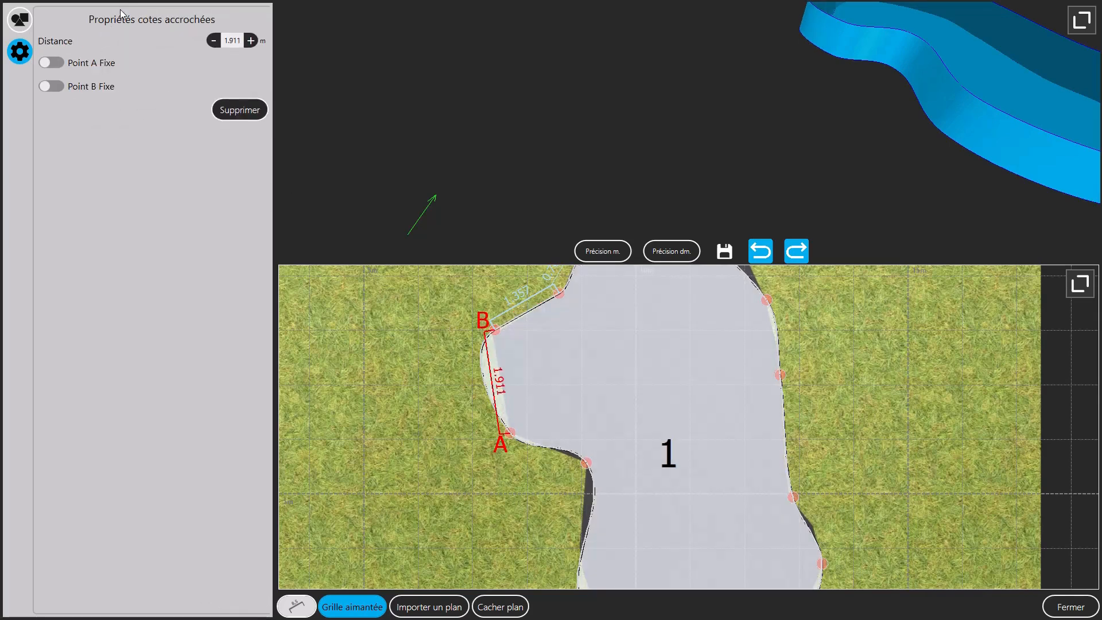
{"action": "scroll", "coordinate": [508, 404], "scroll_direction": "up", "scroll_amount": 2}
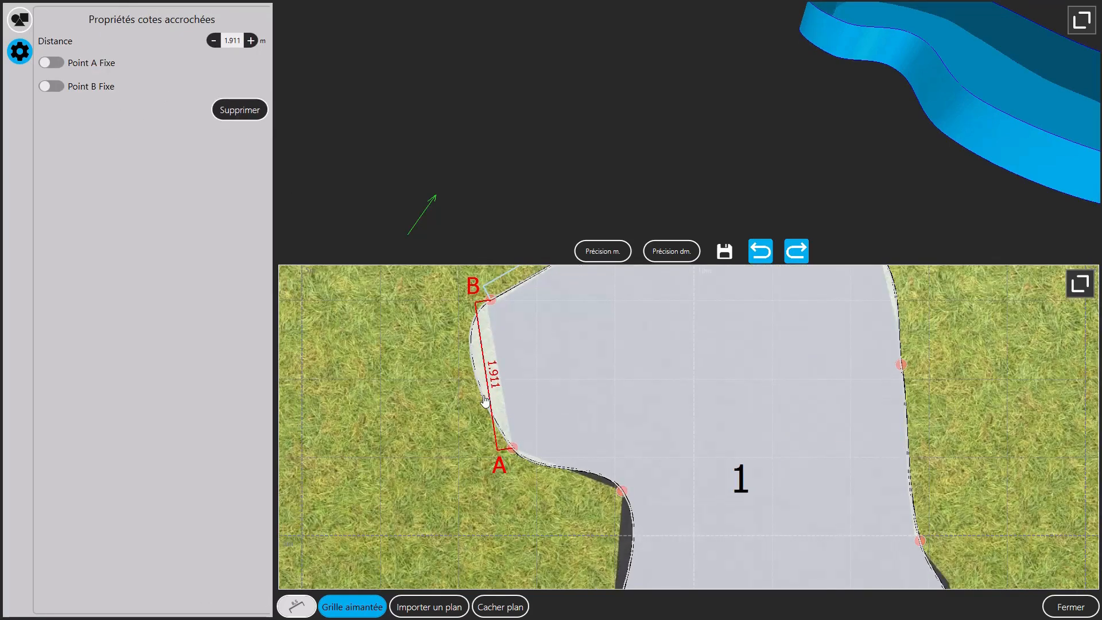
{"action": "key", "text": "ctrl+z"}
{"action": "left_click", "coordinate": [141, 42]}
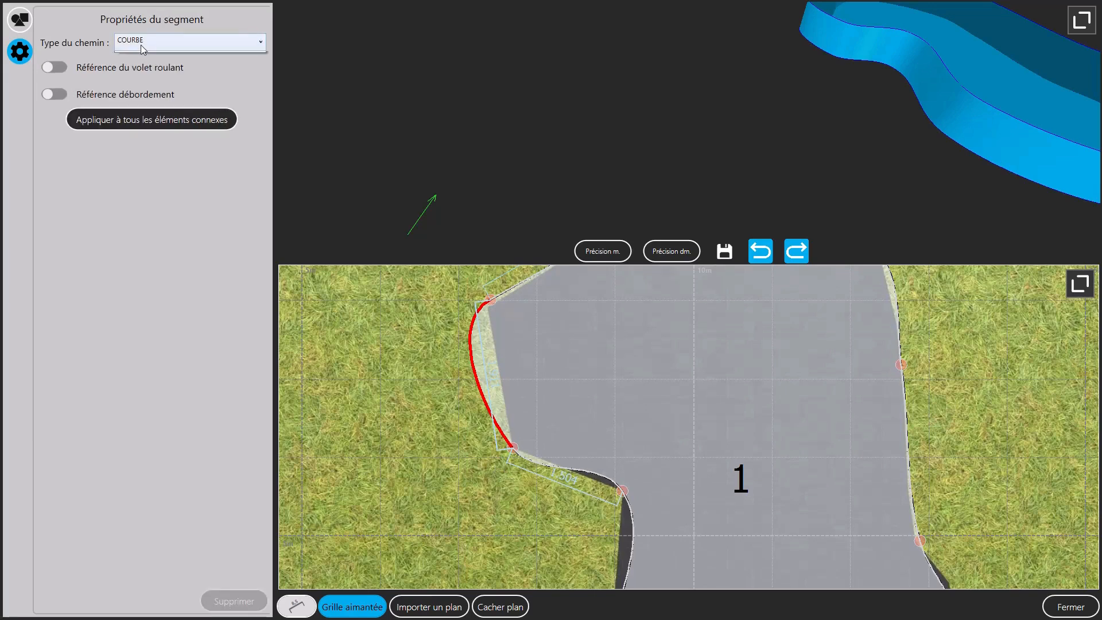
{"action": "left_click", "coordinate": [135, 56]}
Set the path type of the segment below the left protrusion, running to the inner corner, to DROIT
{"action": "left_click", "coordinate": [574, 477]}
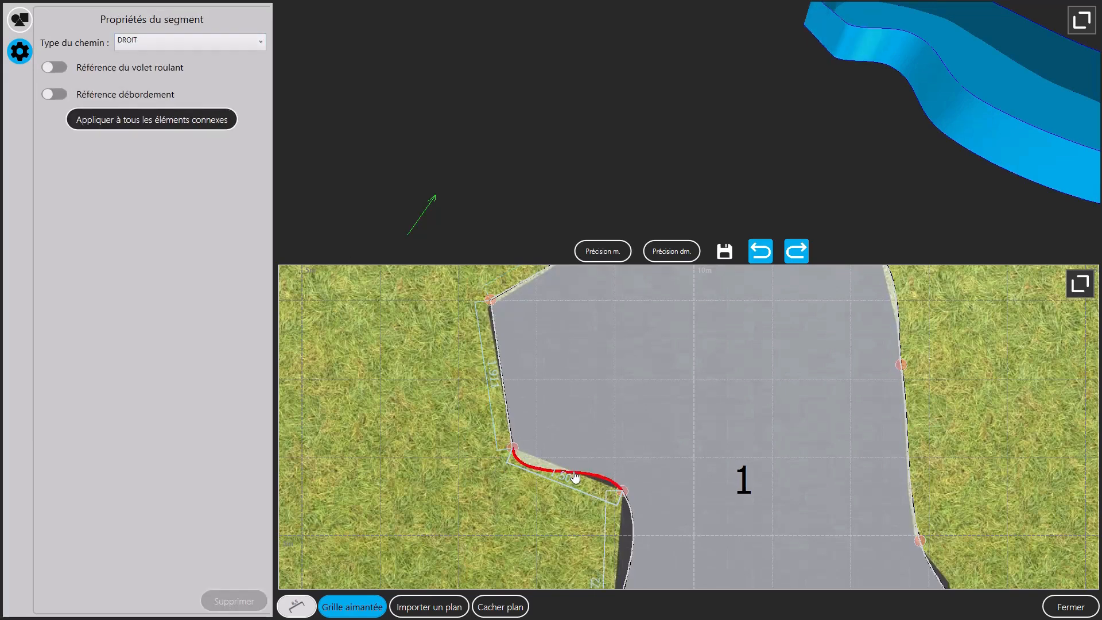
{"action": "left_click", "coordinate": [175, 47]}
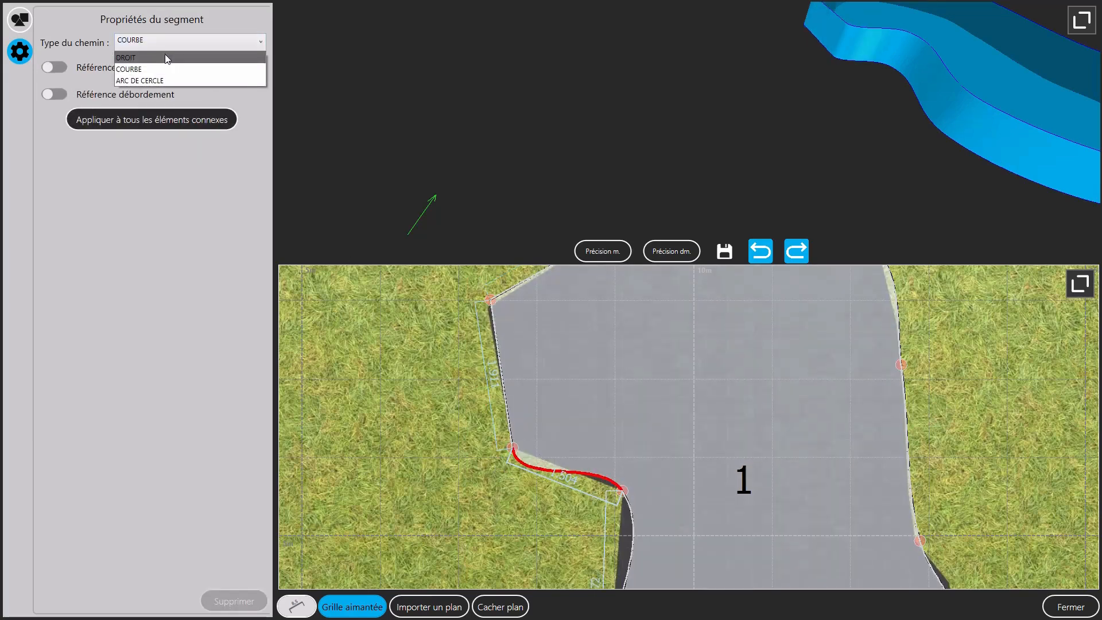
{"action": "left_click", "coordinate": [135, 55]}
{"action": "scroll", "coordinate": [370, 339], "scroll_direction": "down", "scroll_amount": 3}
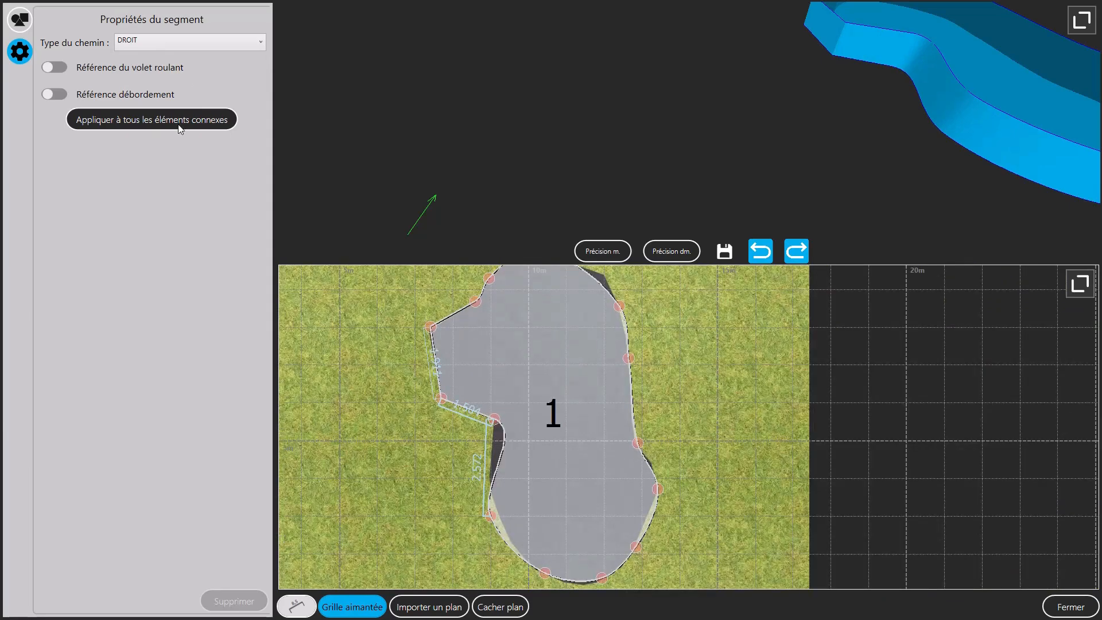
Add a control point on the left curve just below the inner corner, in line with the mask's edge
{"action": "left_click", "coordinate": [29, 28]}
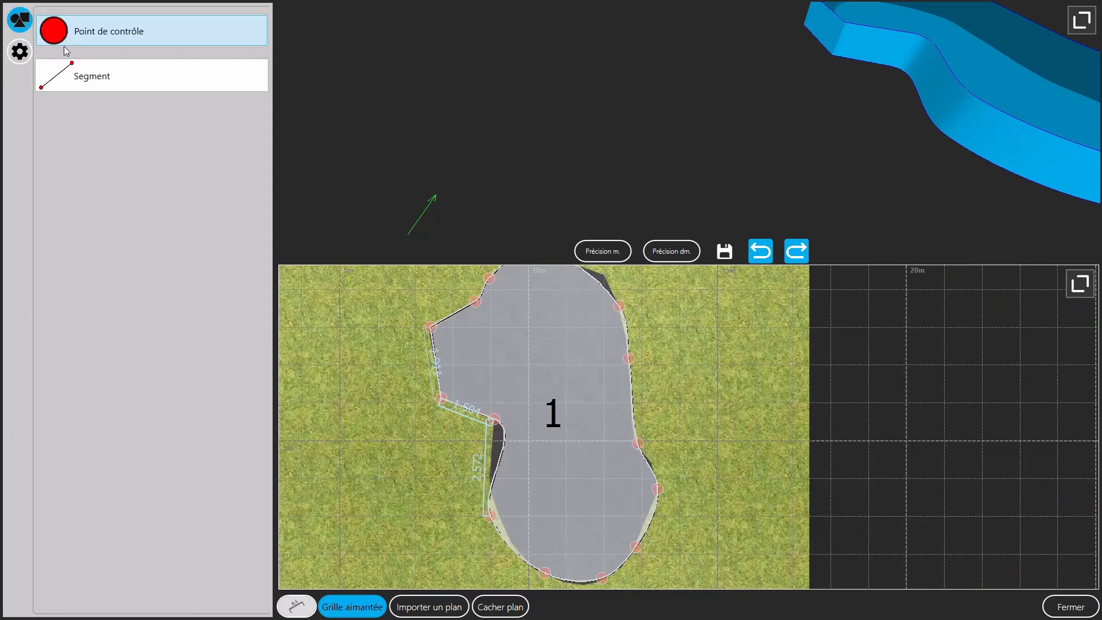
{"action": "left_click", "coordinate": [490, 456]}
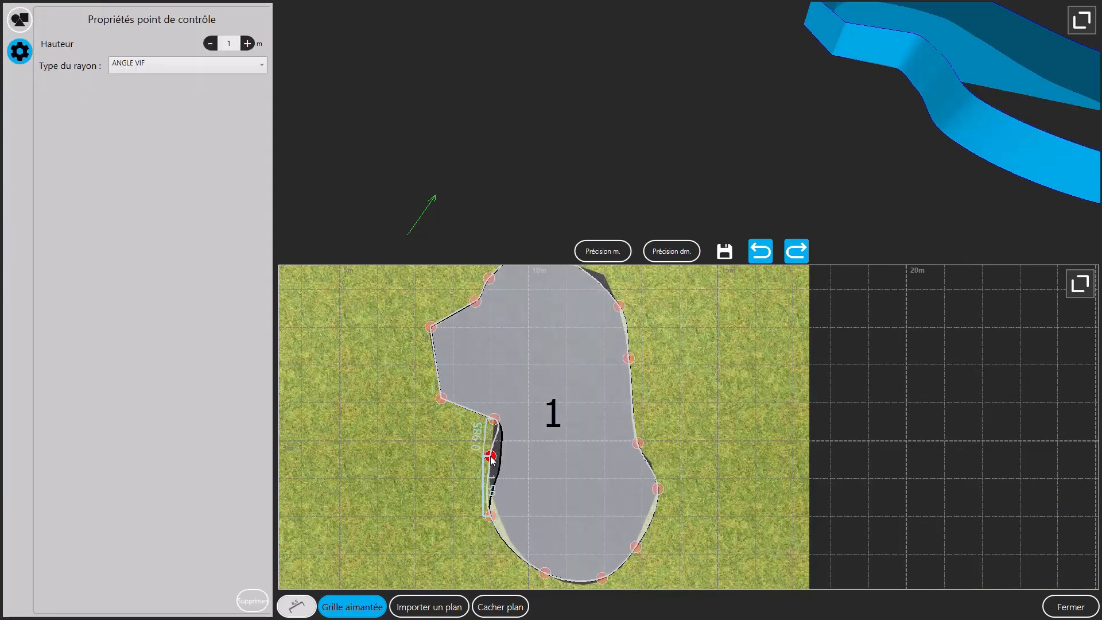
{"action": "scroll", "coordinate": [531, 431], "scroll_direction": "down", "scroll_amount": 1}
{"action": "scroll", "coordinate": [578, 296], "scroll_direction": "up", "scroll_amount": 1}
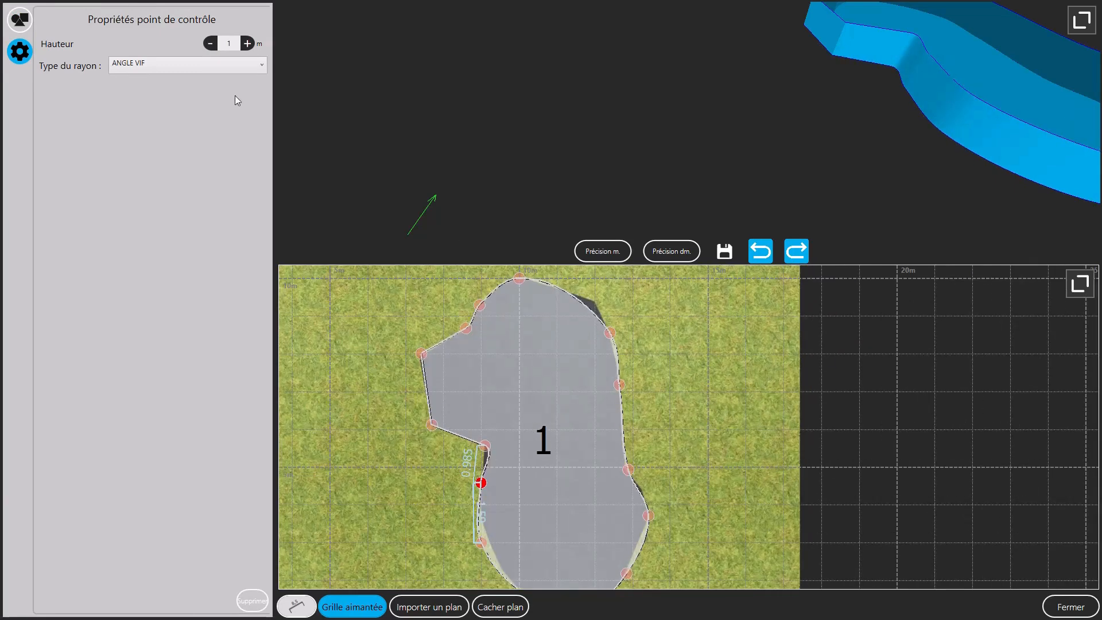
Add a control point on the upper-right curve and shift it outward onto the mask's edge
{"action": "left_click", "coordinate": [32, 32]}
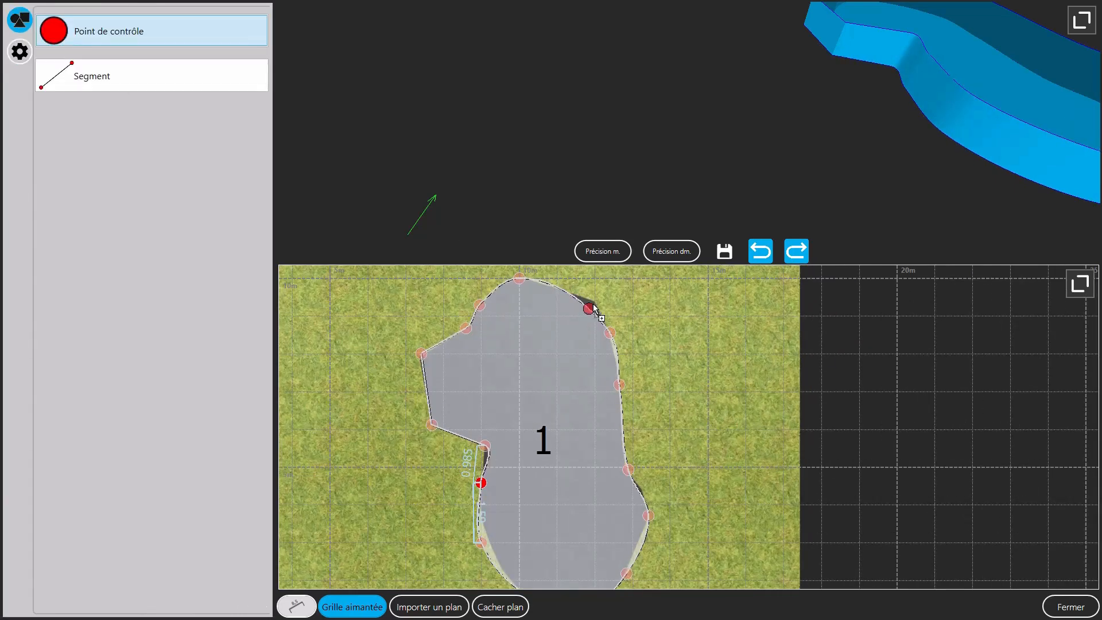
{"action": "left_click_drag", "start_coordinate": [594, 304], "coordinate": [592, 305]}
{"action": "left_click", "coordinate": [589, 311]}
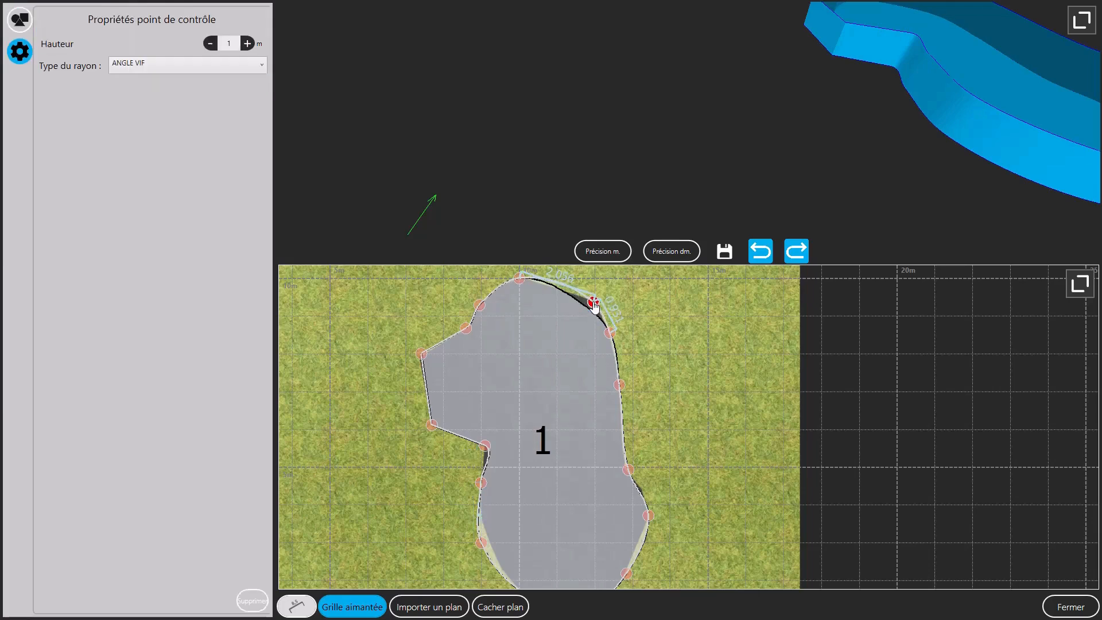
{"action": "scroll", "coordinate": [583, 380], "scroll_direction": "down", "scroll_amount": 3}
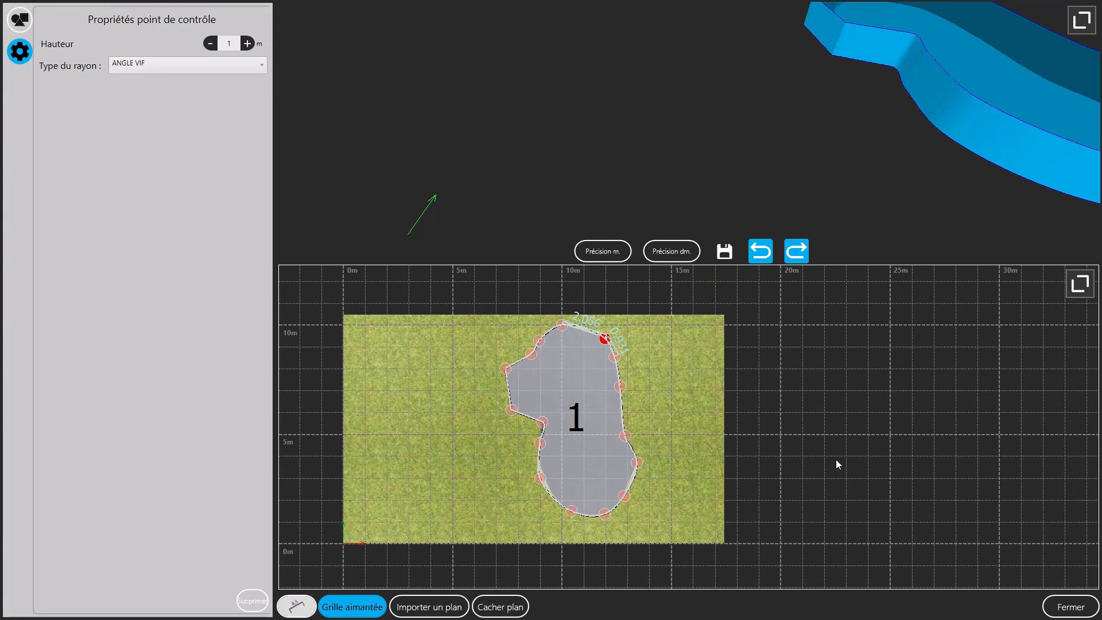
Close the shape editor and delete the terrace surrounding the pool, confirming the deletion
{"action": "left_click", "coordinate": [1070, 607]}
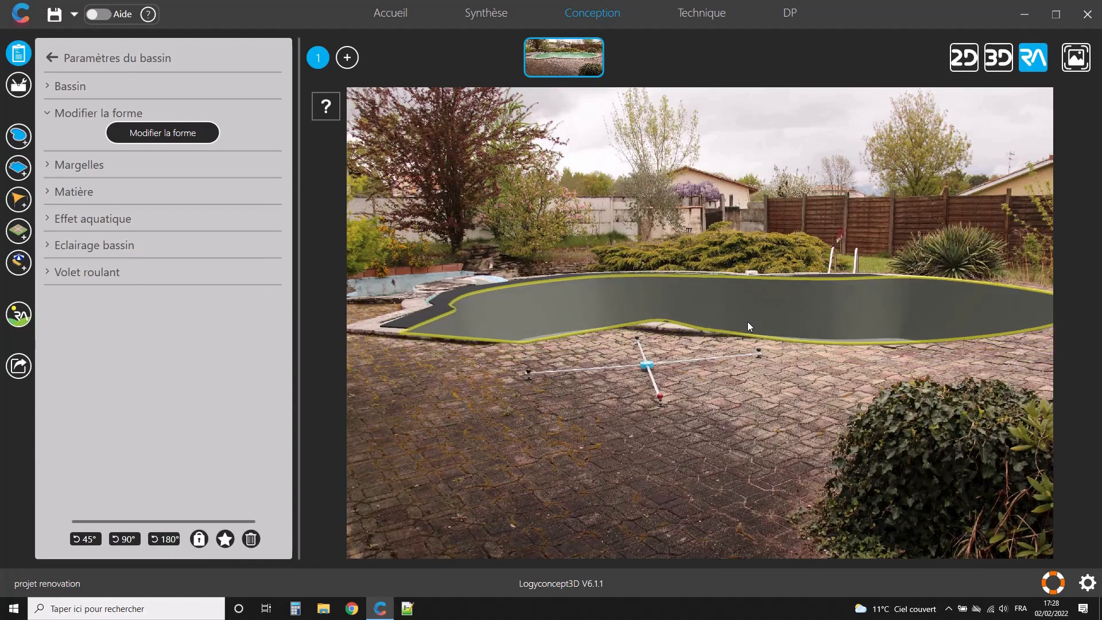
{"action": "left_click", "coordinate": [407, 319]}
{"action": "key", "text": "Delete"}
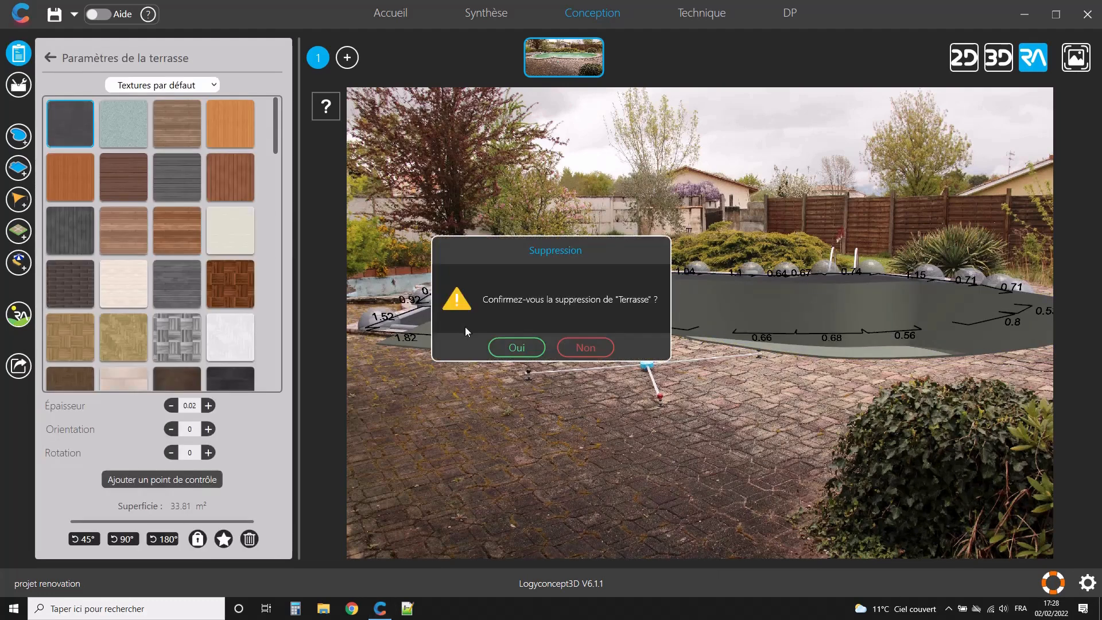
{"action": "left_click", "coordinate": [516, 347]}
Select the pool and activate its coping (Margelles)
{"action": "left_click", "coordinate": [561, 314]}
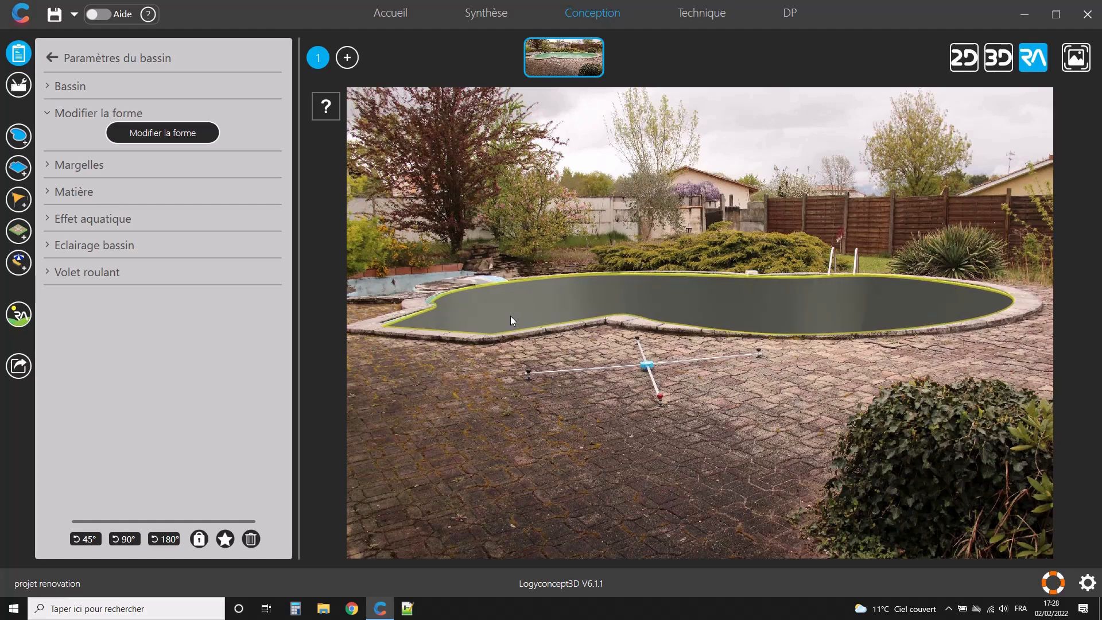
{"action": "left_click", "coordinate": [78, 166]}
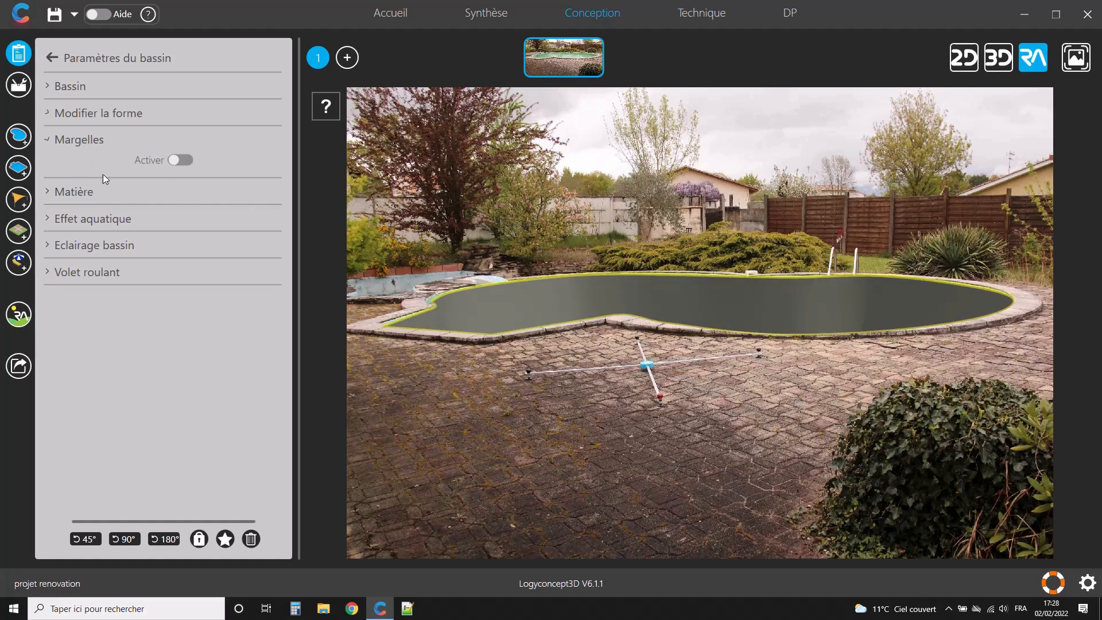
{"action": "left_click", "coordinate": [183, 161]}
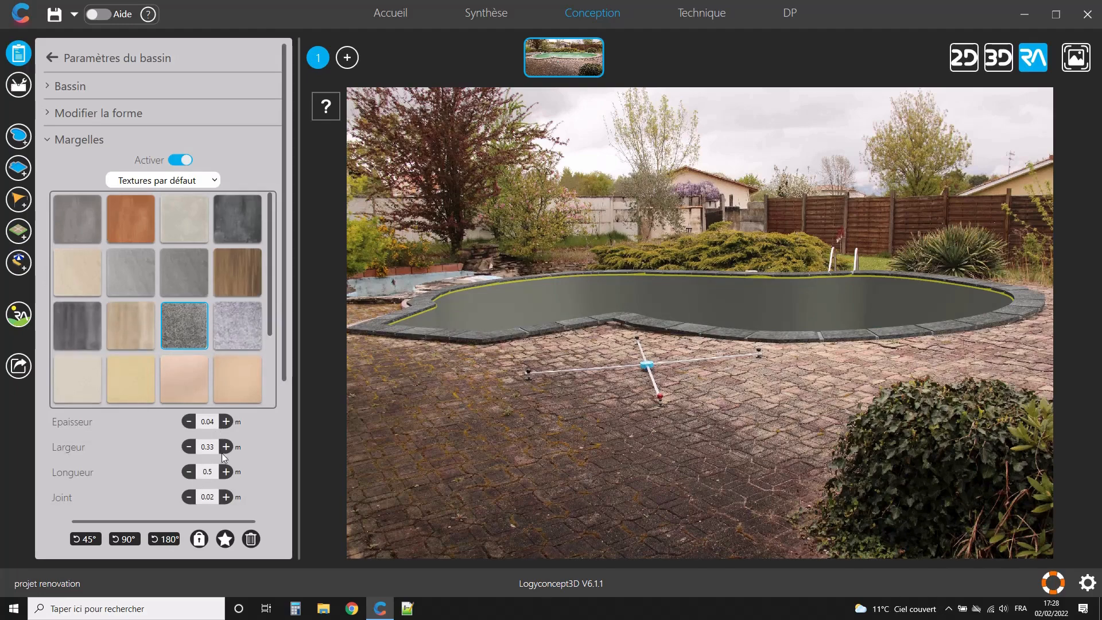
Set the coping stones' length (Longueur) to 0.6 m
{"action": "left_click", "coordinate": [227, 472]}
{"action": "left_click", "coordinate": [227, 471]}
{"action": "left_click", "coordinate": [227, 471]}
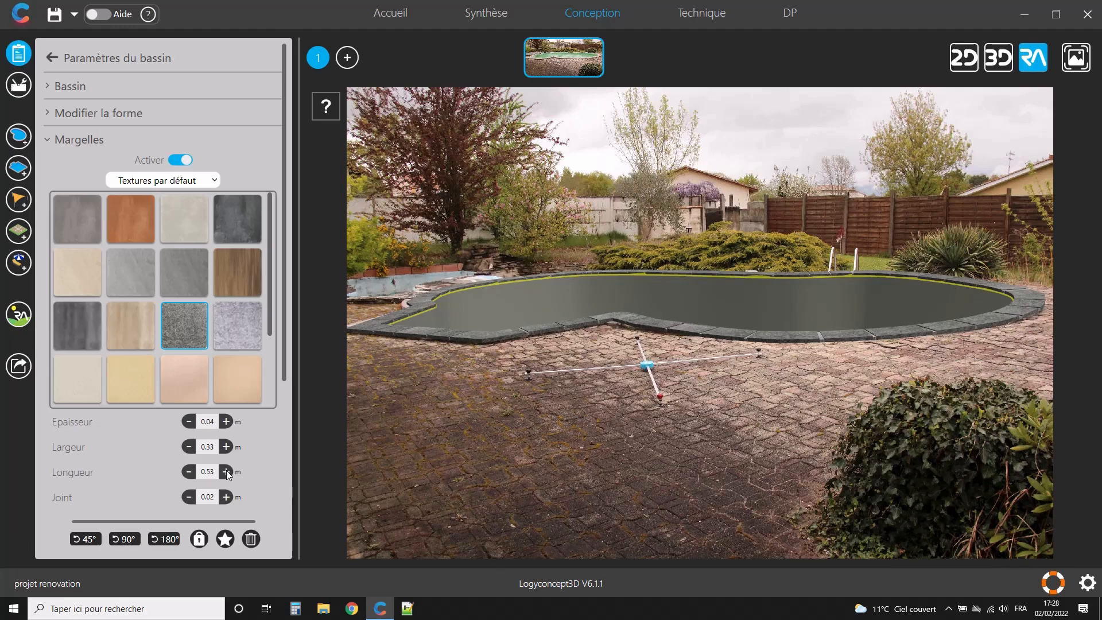
{"action": "left_click", "coordinate": [227, 472]}
{"action": "left_click", "coordinate": [227, 471]}
{"action": "left_click", "coordinate": [227, 471]}
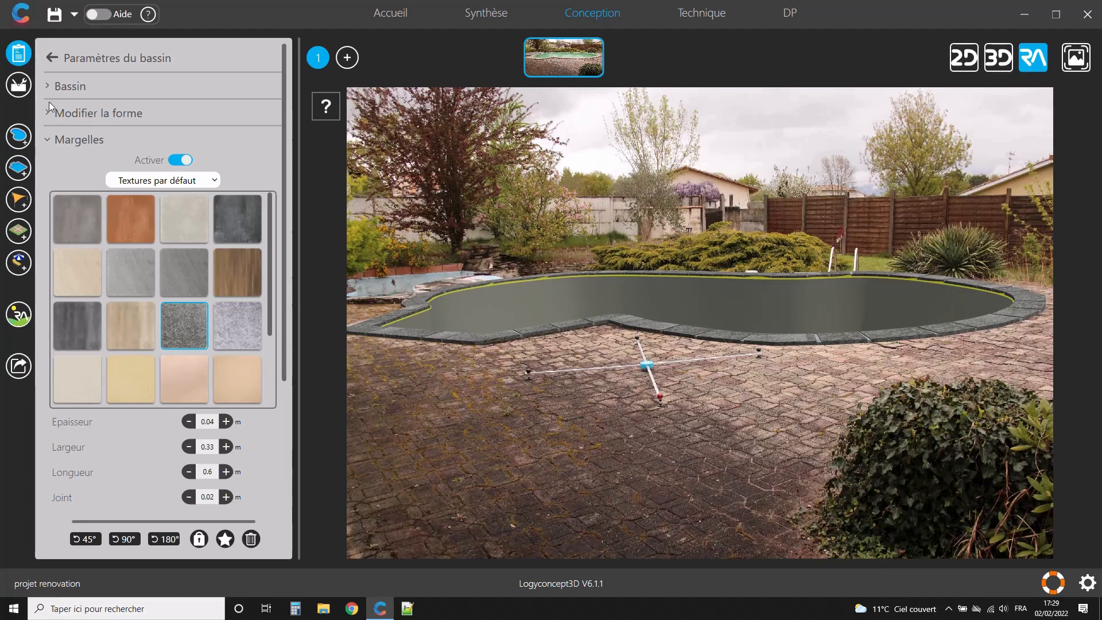
Apply the plain turquoise liner from the default textures as the pool's material (Matière)
{"action": "left_click", "coordinate": [49, 140]}
{"action": "left_click", "coordinate": [75, 167]}
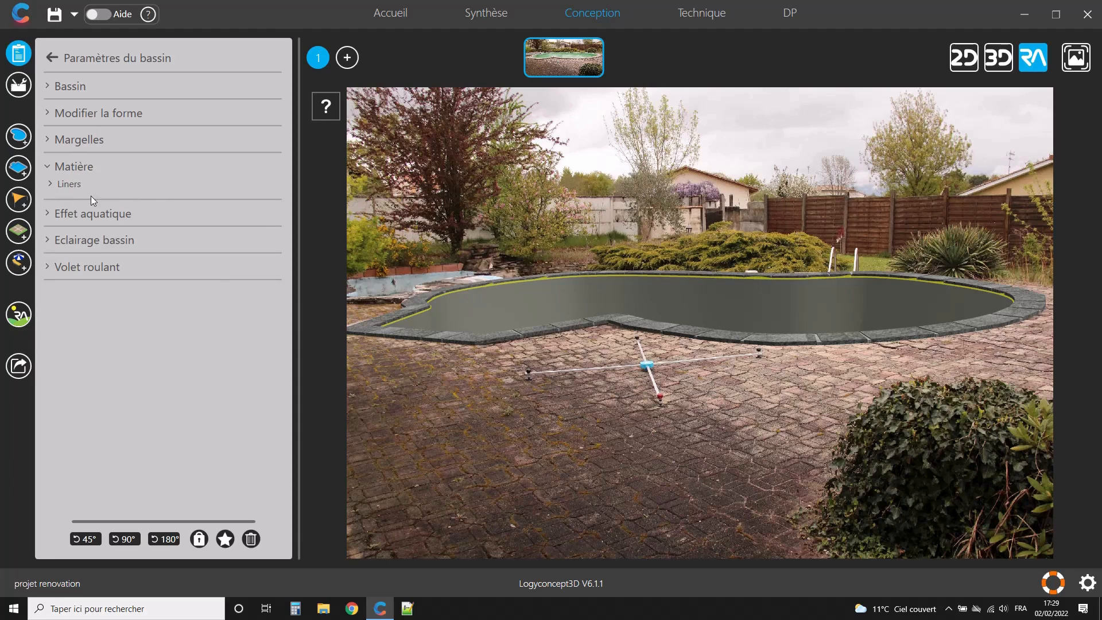
{"action": "left_click", "coordinate": [74, 185]}
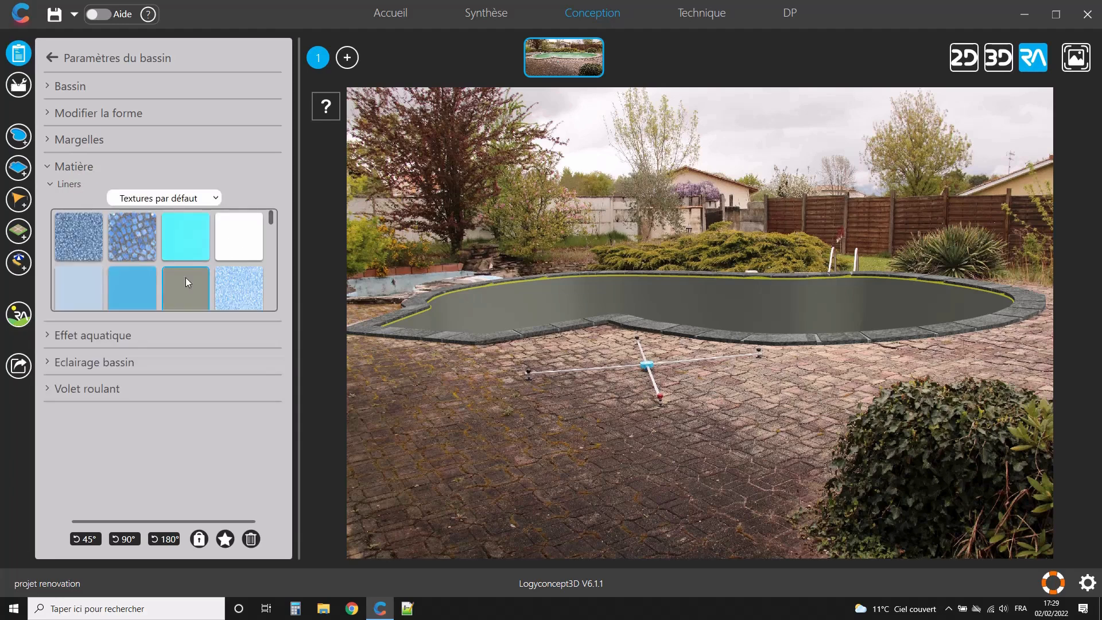
{"action": "left_click", "coordinate": [181, 241]}
Activate the pool's water effect (Effet aquatique) and deselect the pool
{"action": "left_click", "coordinate": [94, 337]}
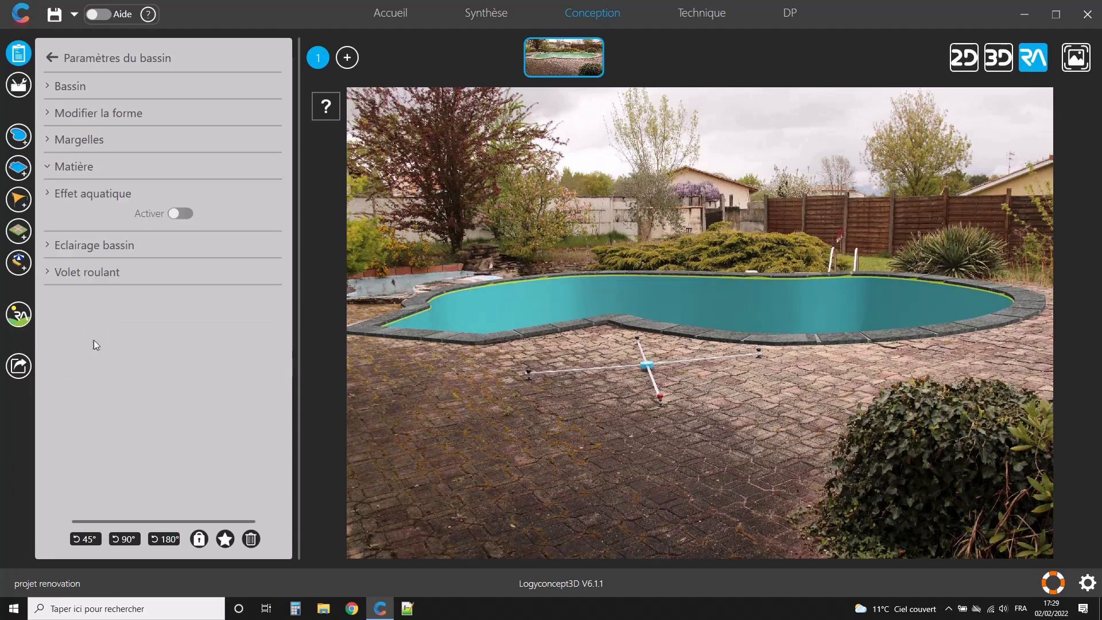
{"action": "left_click", "coordinate": [180, 214]}
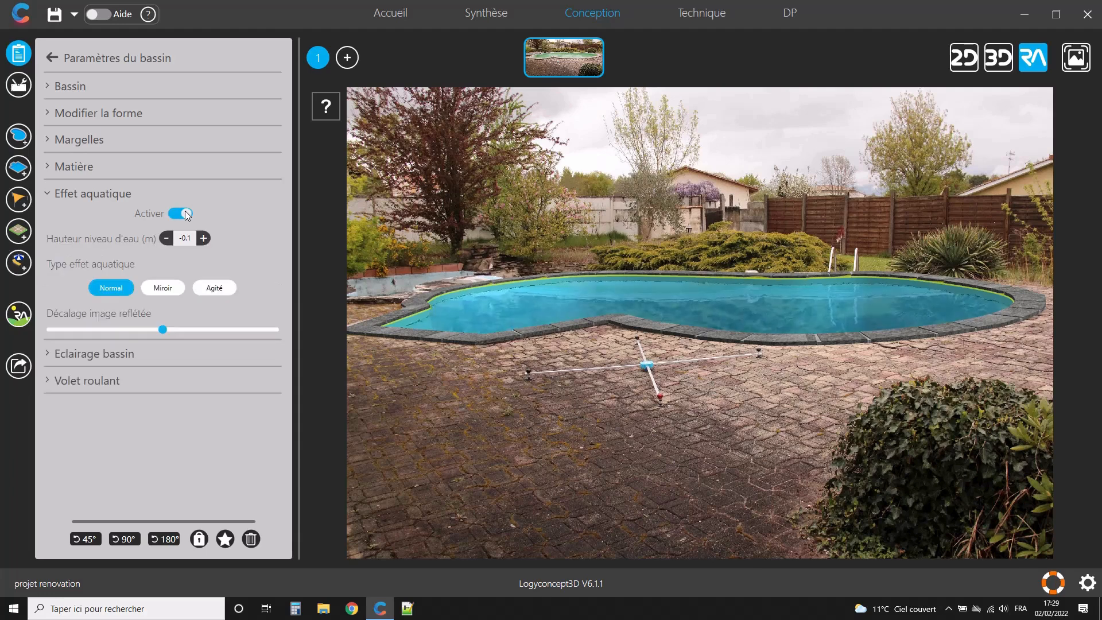
{"action": "left_click", "coordinate": [542, 497]}
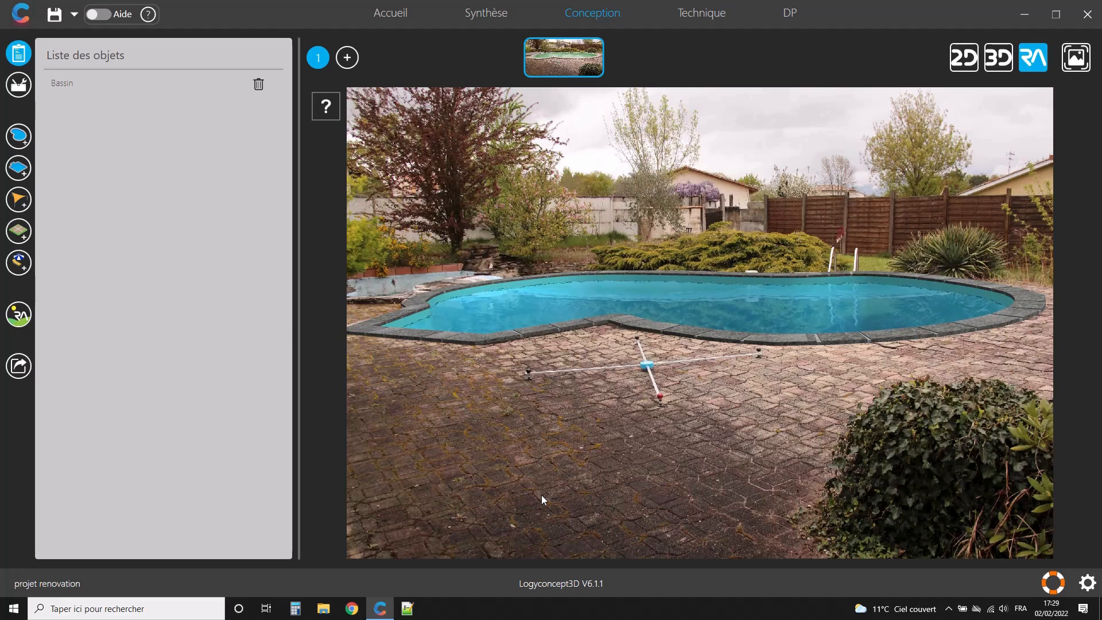
{"action": "left_click", "coordinate": [949, 609]}
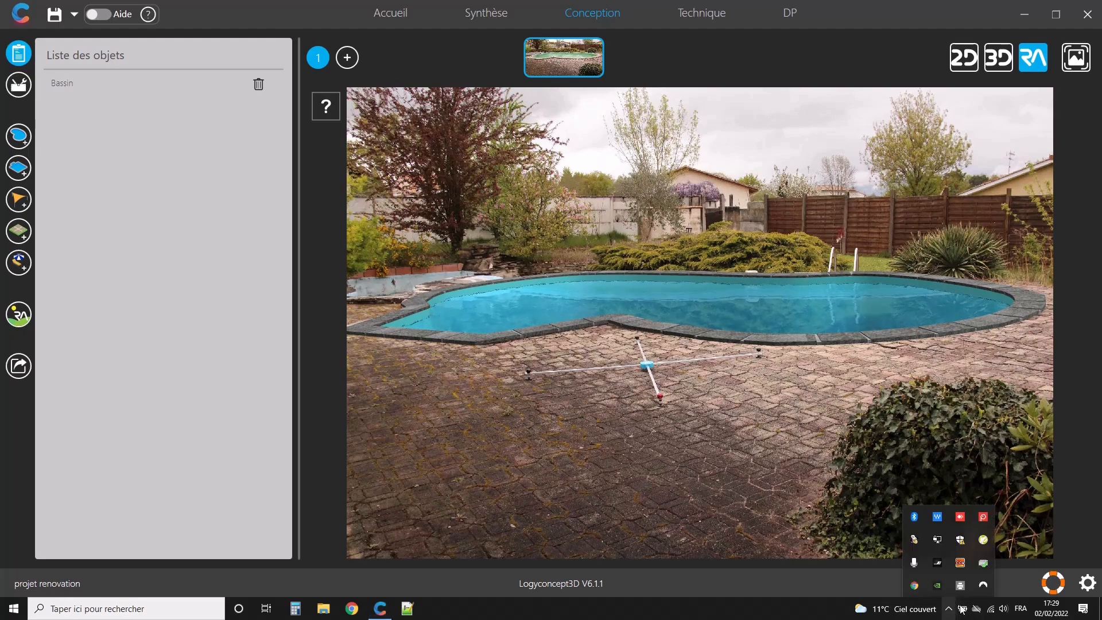
{"action": "right_click", "coordinate": [983, 519]}
{"action": "left_click", "coordinate": [914, 474]}
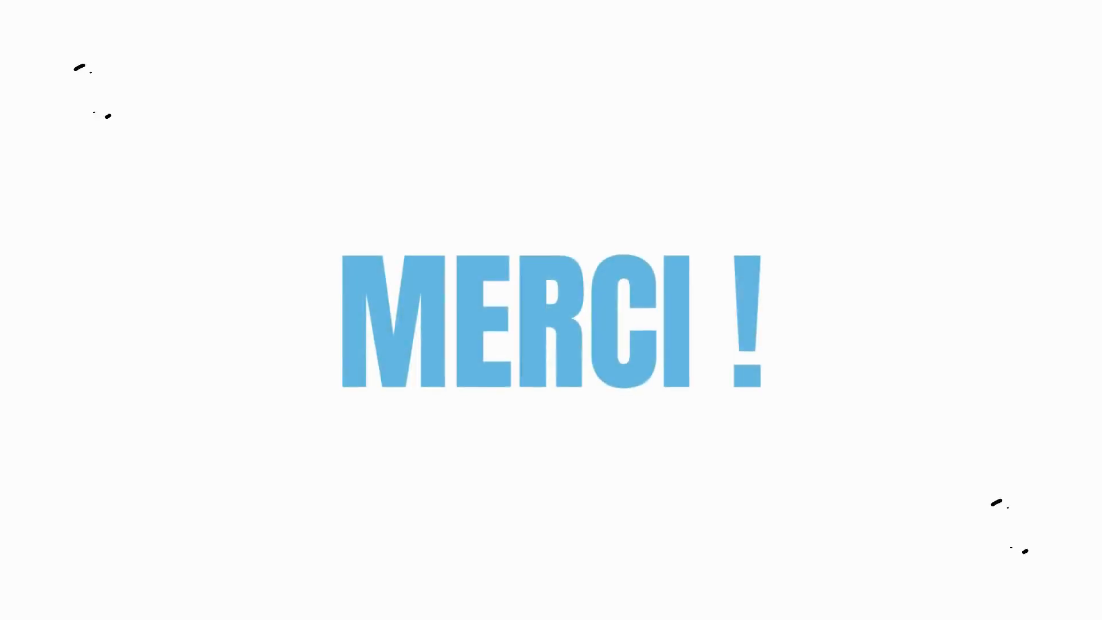